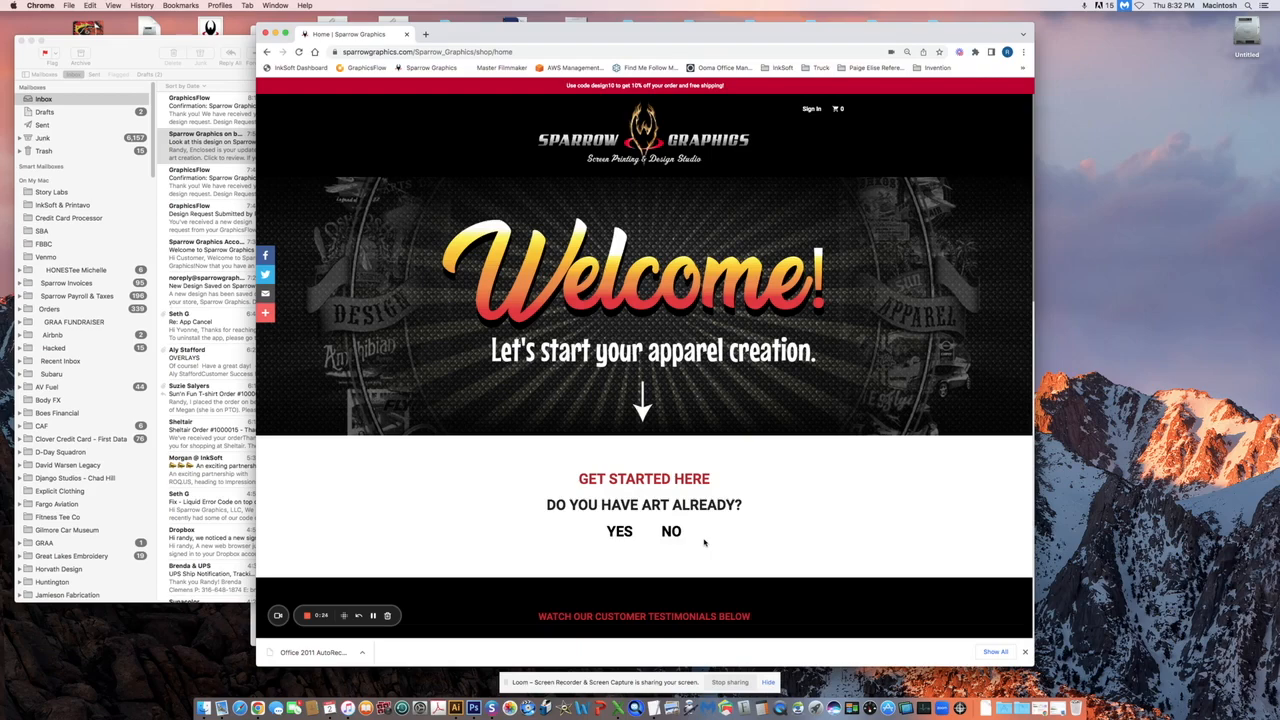
Answer No to having existing art and choose Help Me Design to open the Design Ideas gallery
click(675, 534)
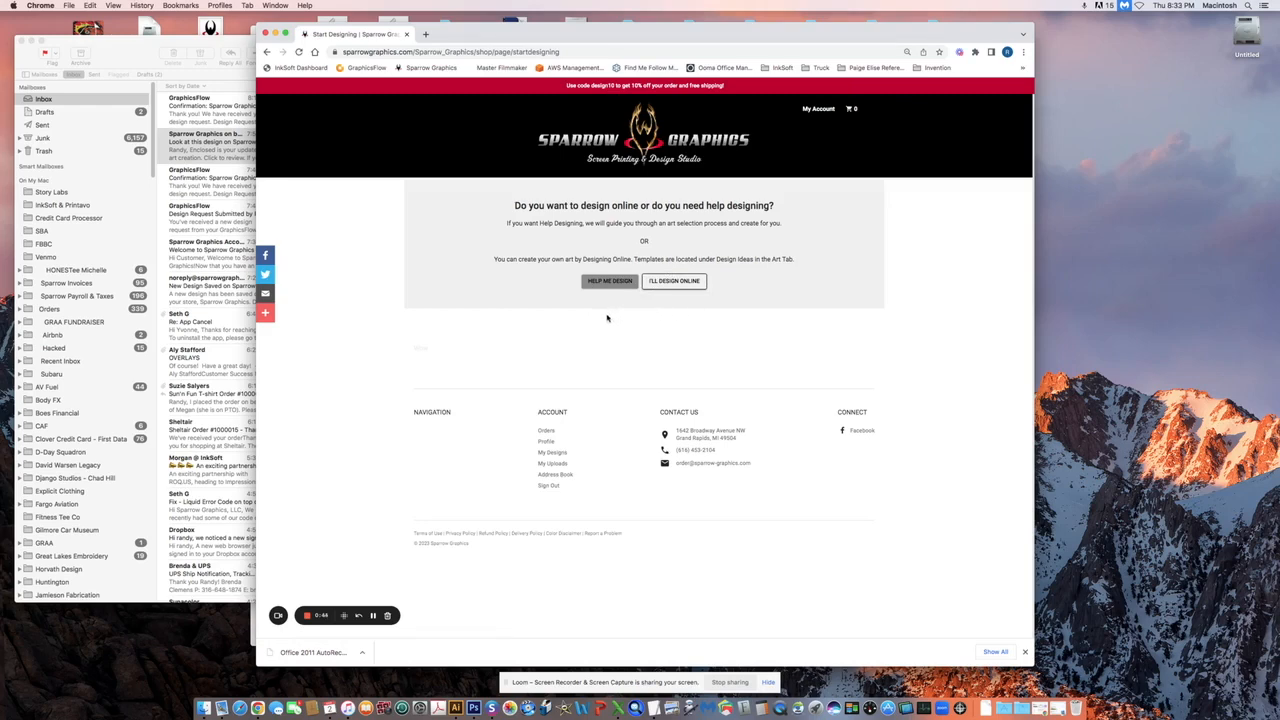
click(609, 281)
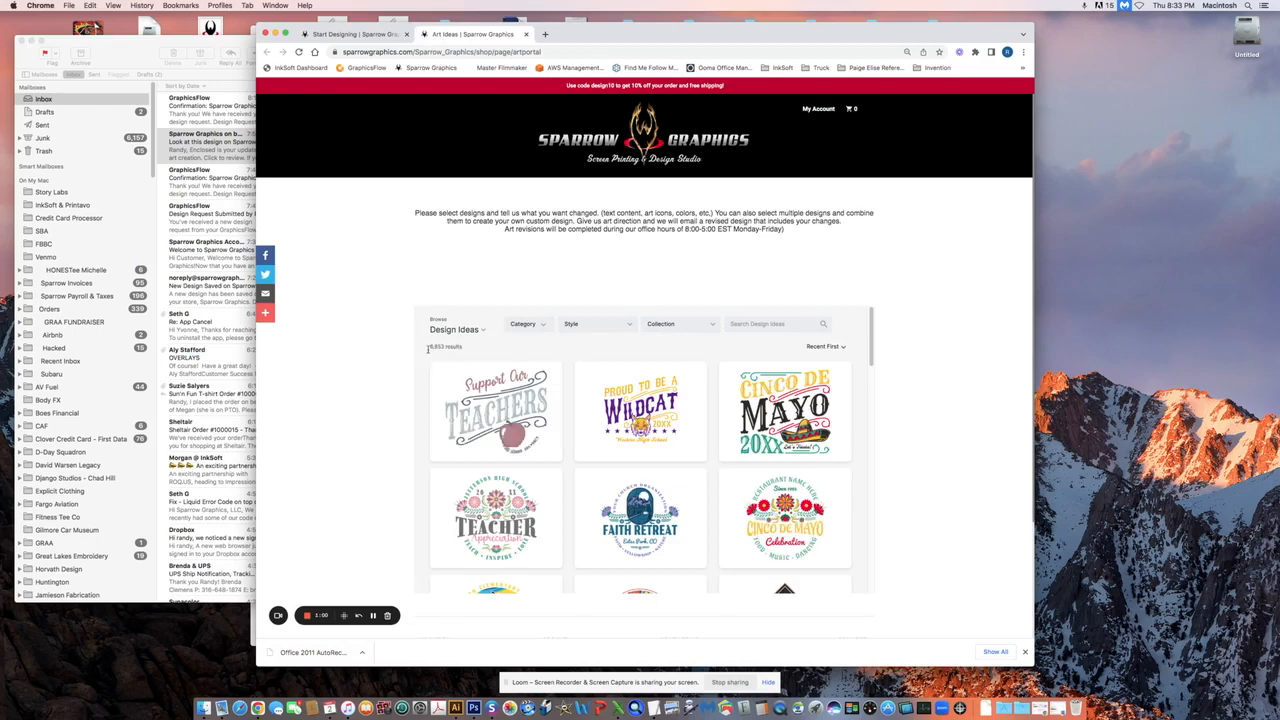
Search the design ideas for 'skate' to narrow the gallery to 21 results
click(544, 326)
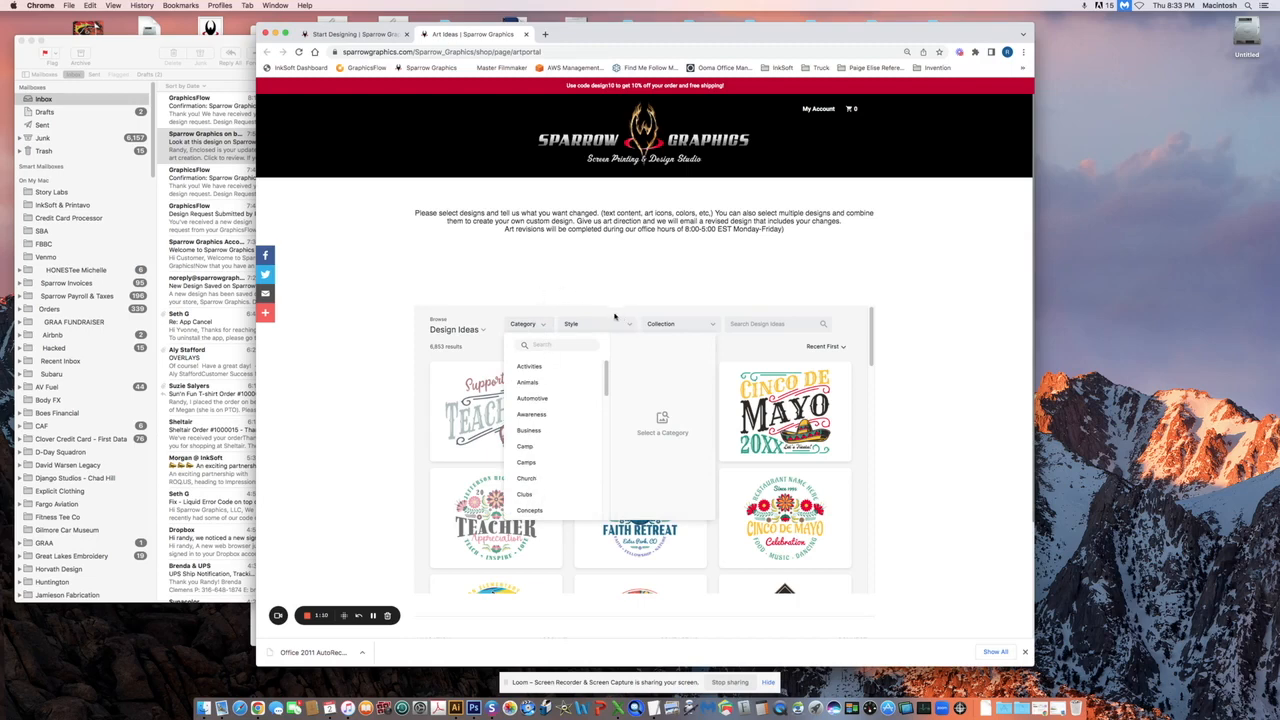
click(621, 326)
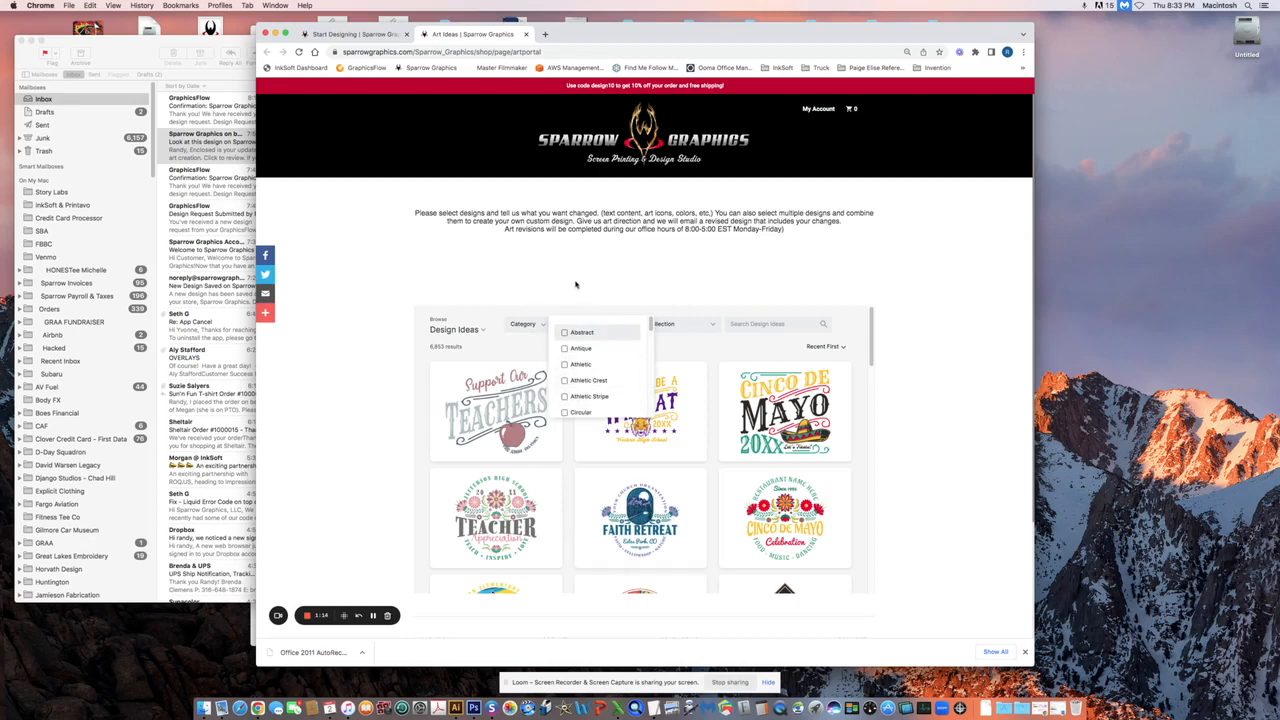
click(756, 322)
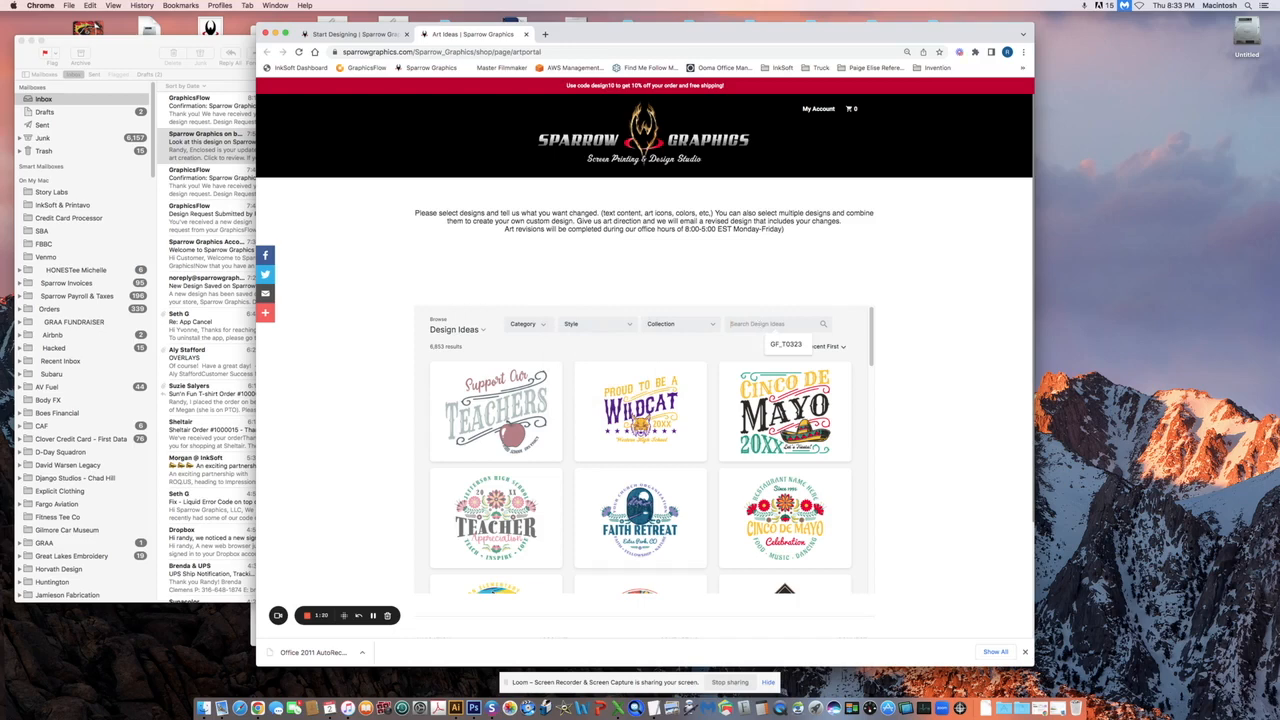
text(sk8)
text(te)
key(Return)
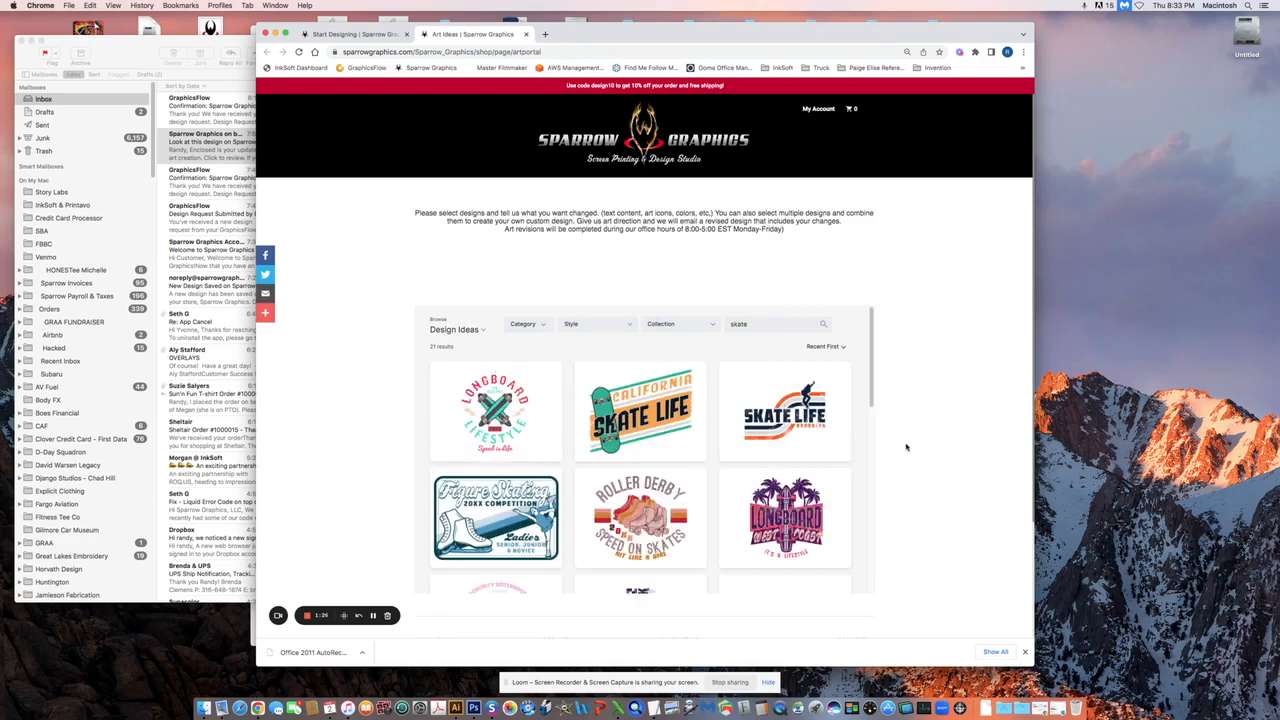
Add the Skate Life design with pasted notes: Sparrow text, my logo, red not orange, no distress
mouse_move(808, 403)
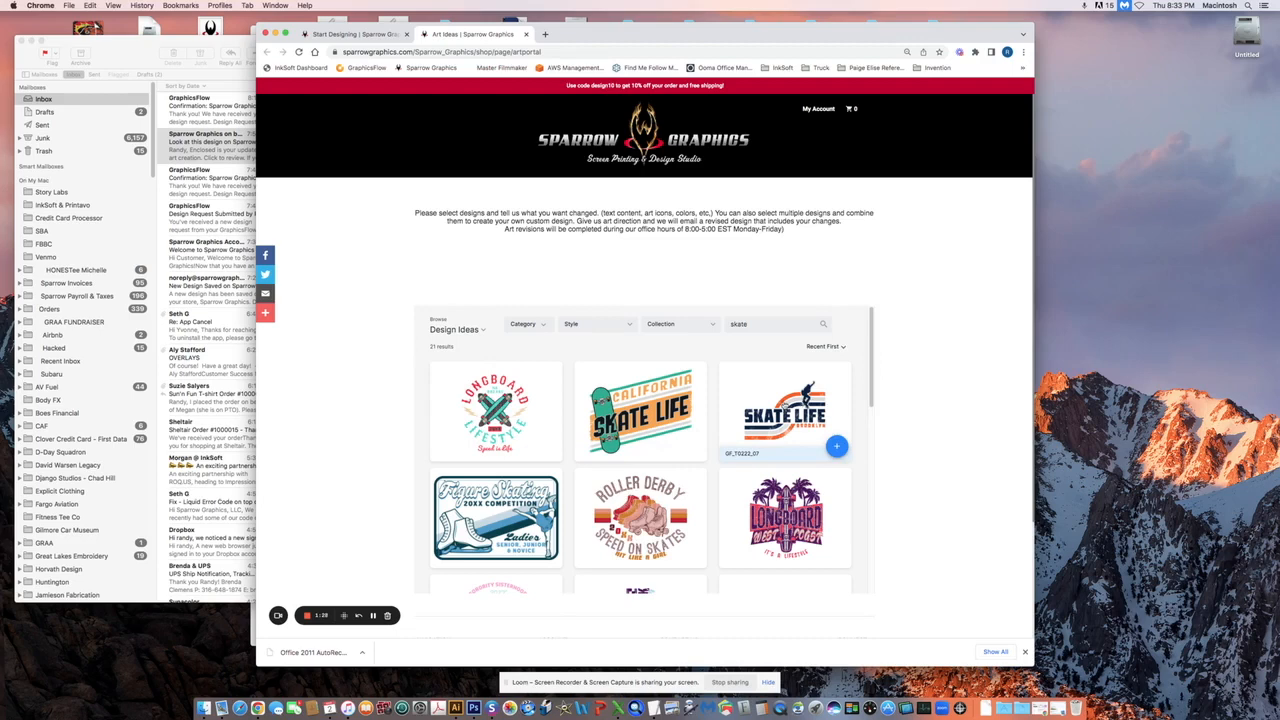
click(785, 410)
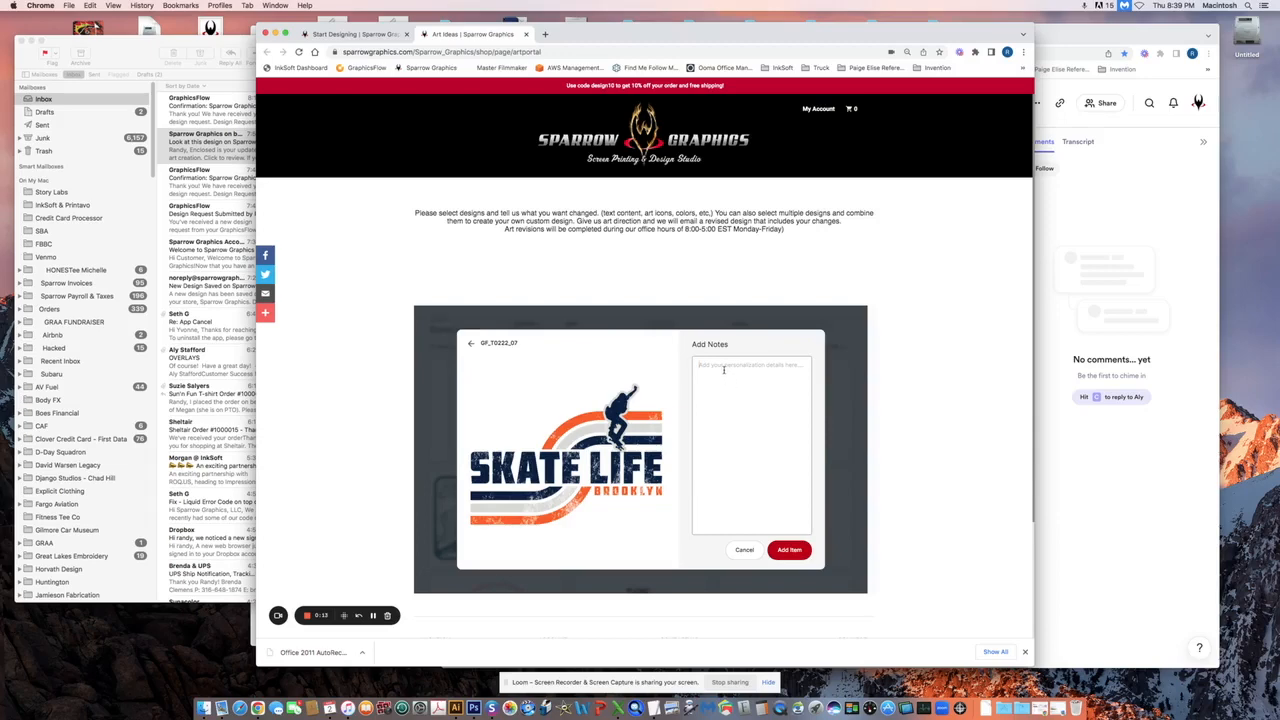
text(change skate life to sparrow change brooklyn to graphics use my logo instead of skater change orange to red remove distress look)
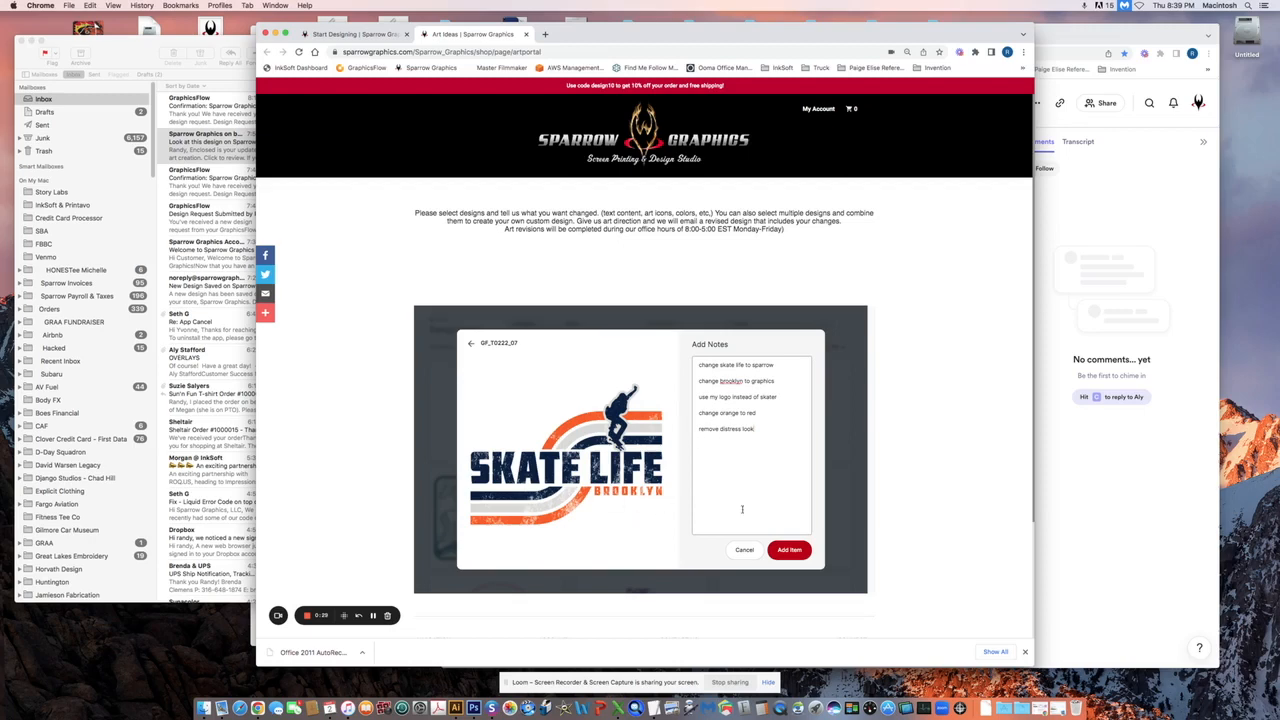
click(790, 551)
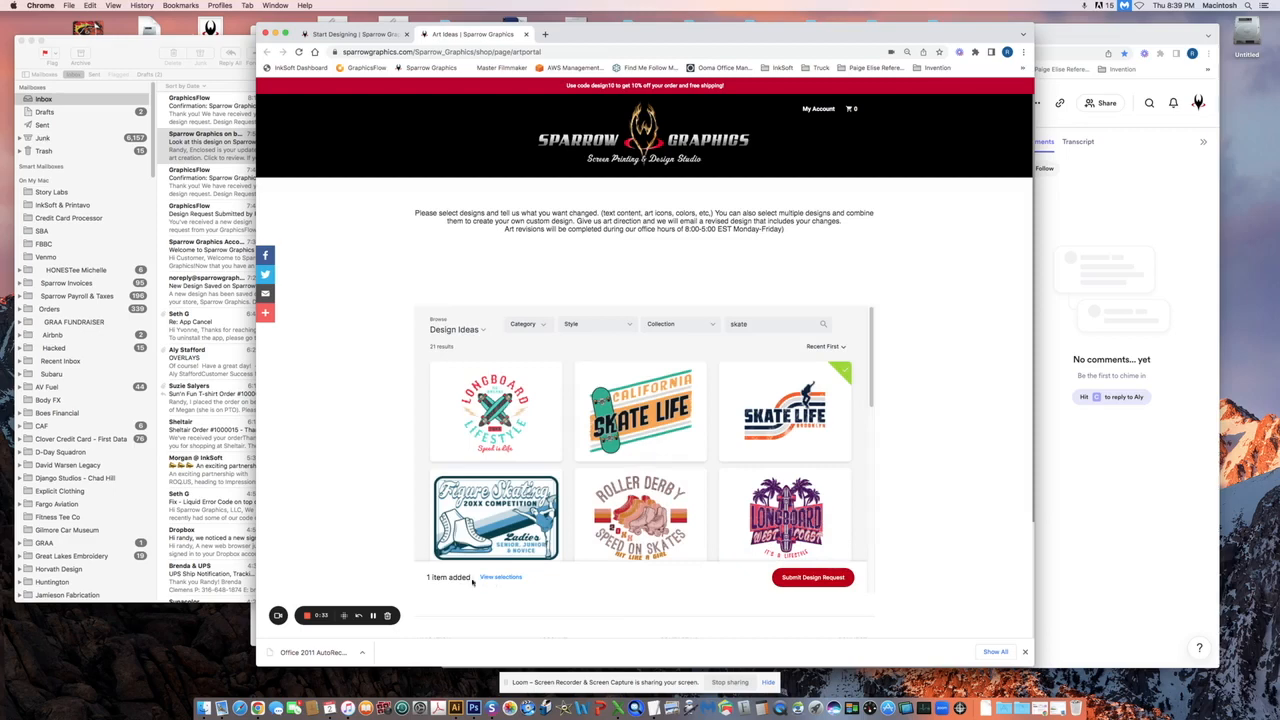
click(499, 579)
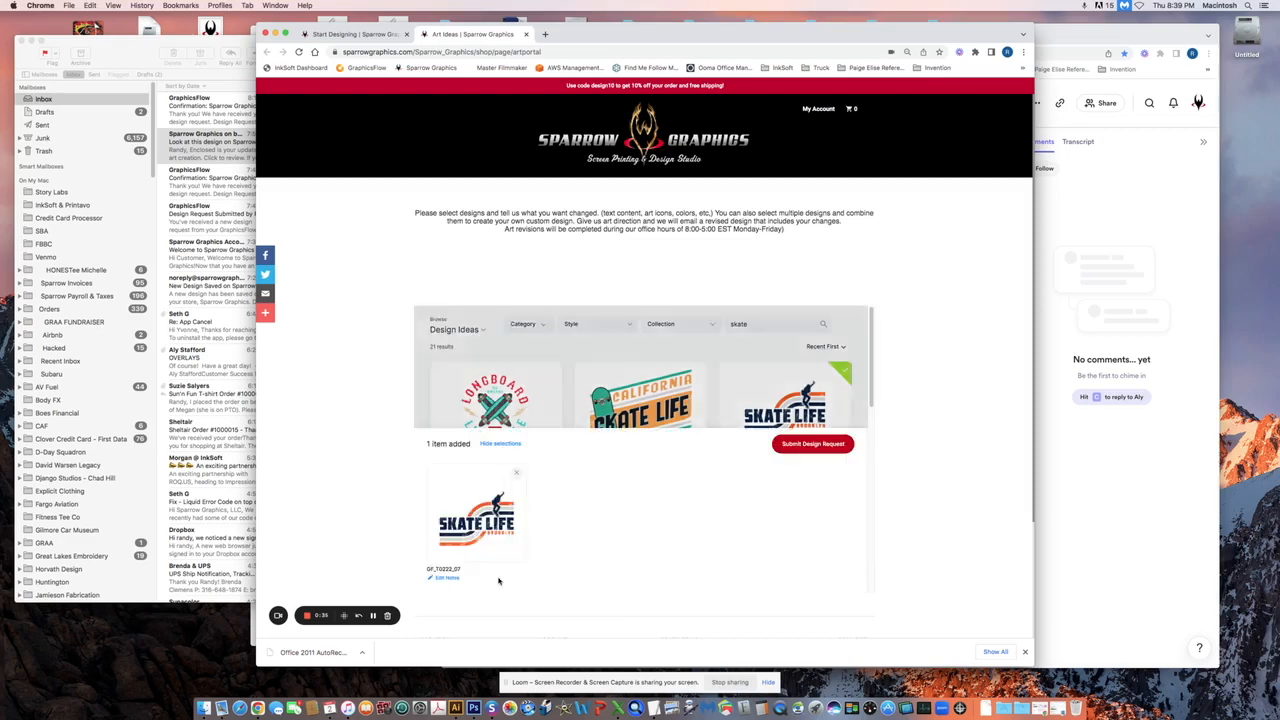
click(453, 580)
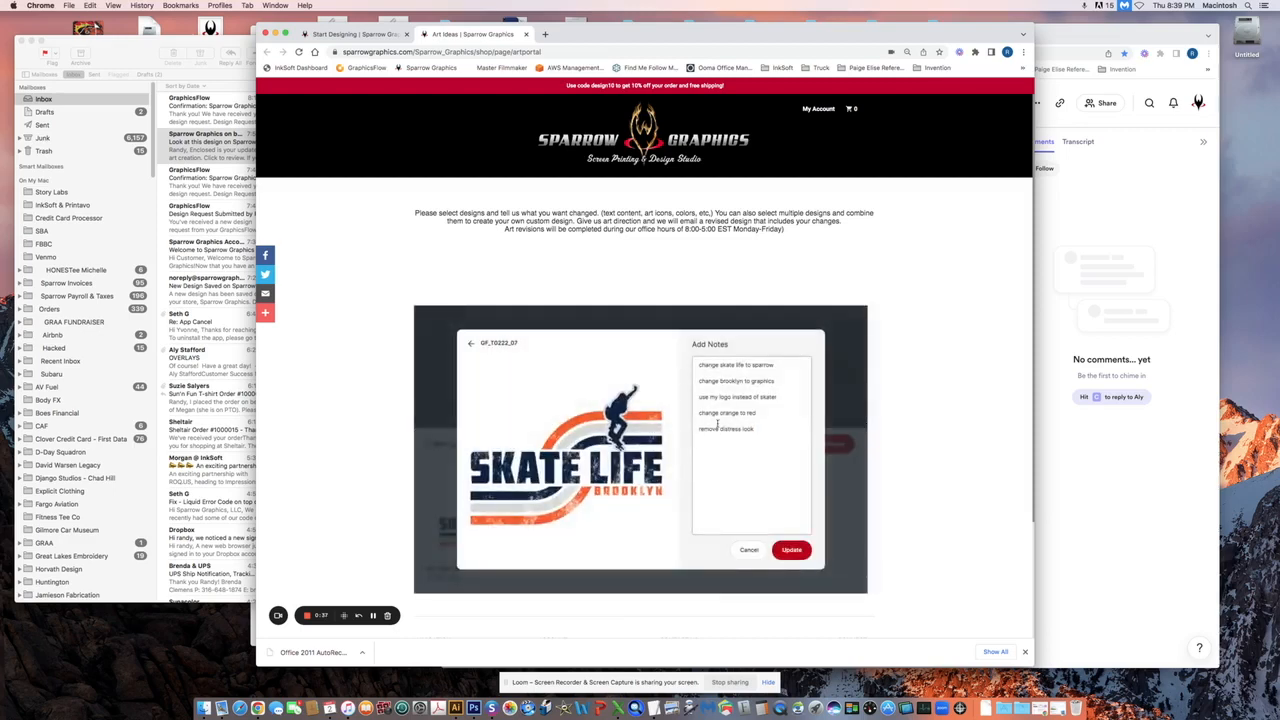
click(748, 550)
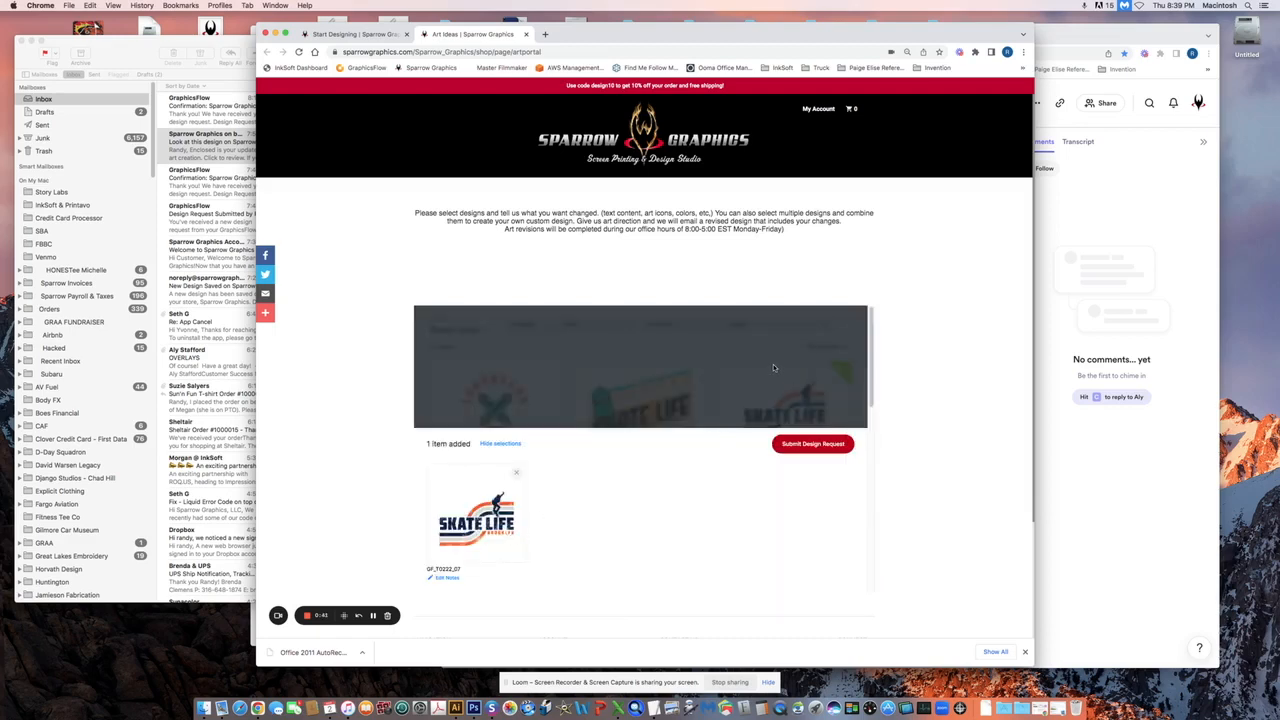
click(766, 368)
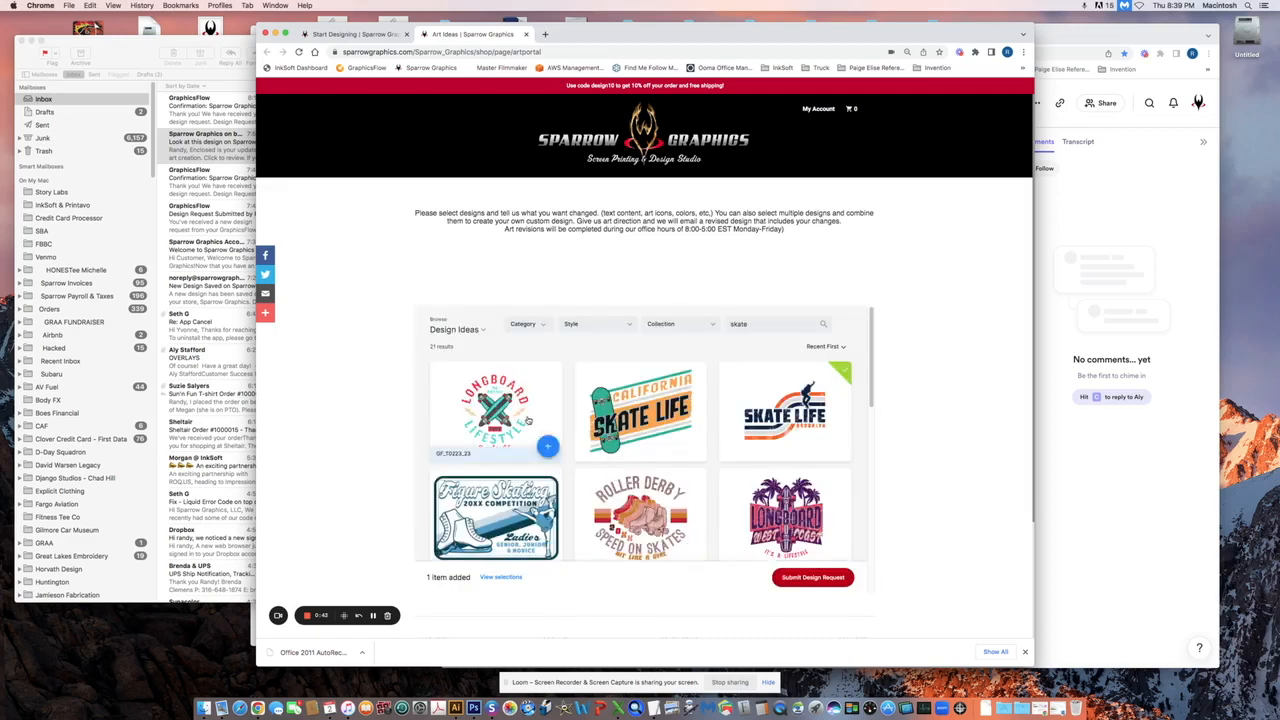
click(528, 421)
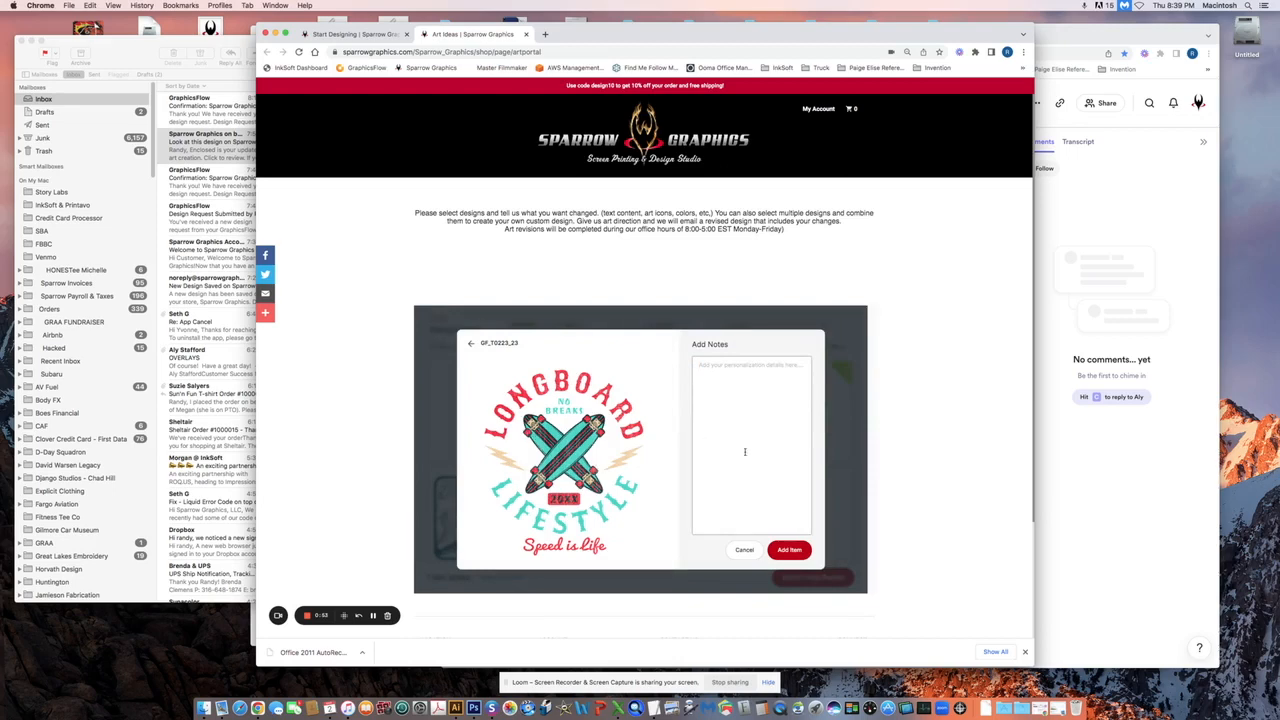
click(743, 550)
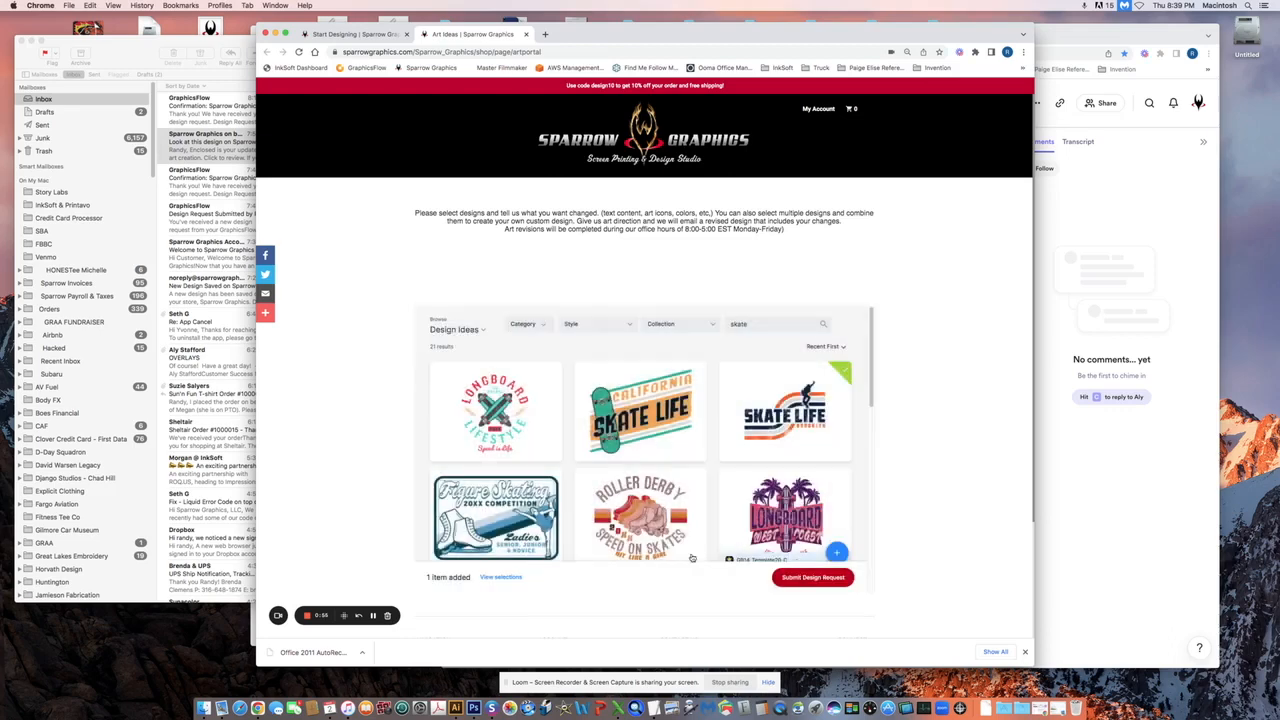
On the request form, fill in the contact's first name, last name, e-mail and phone number
click(813, 578)
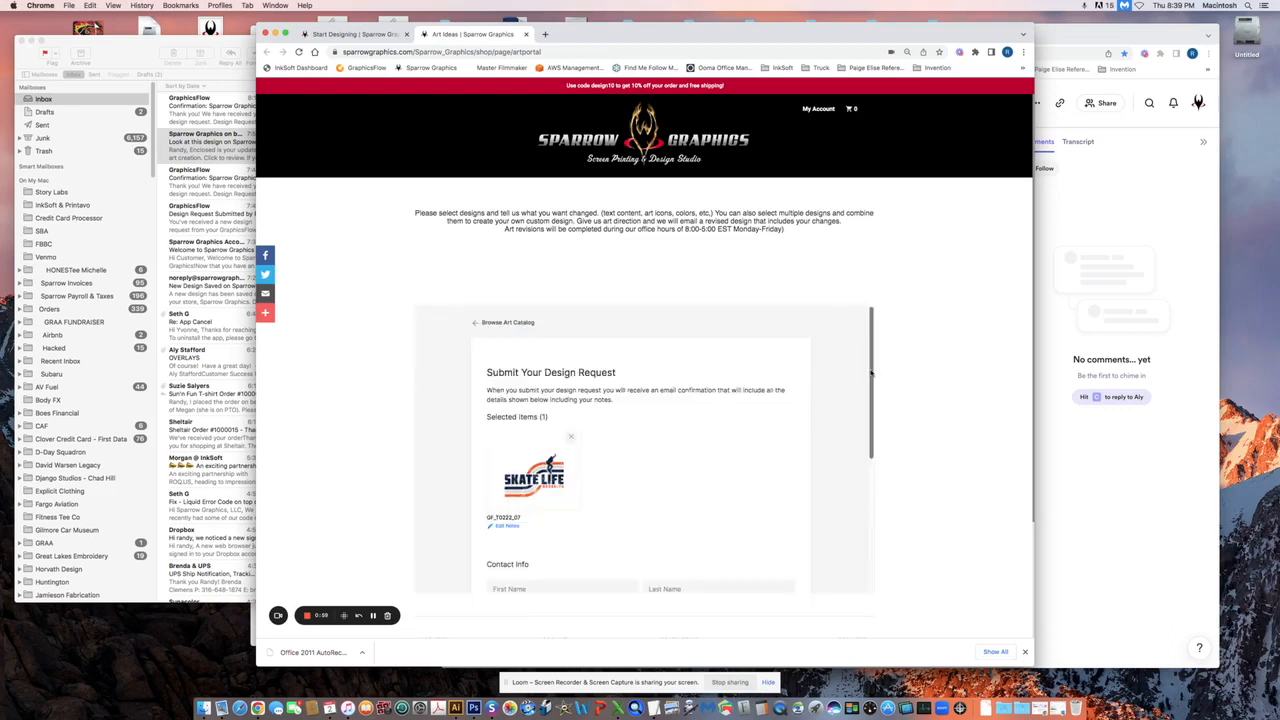
drag(875, 373, 868, 466)
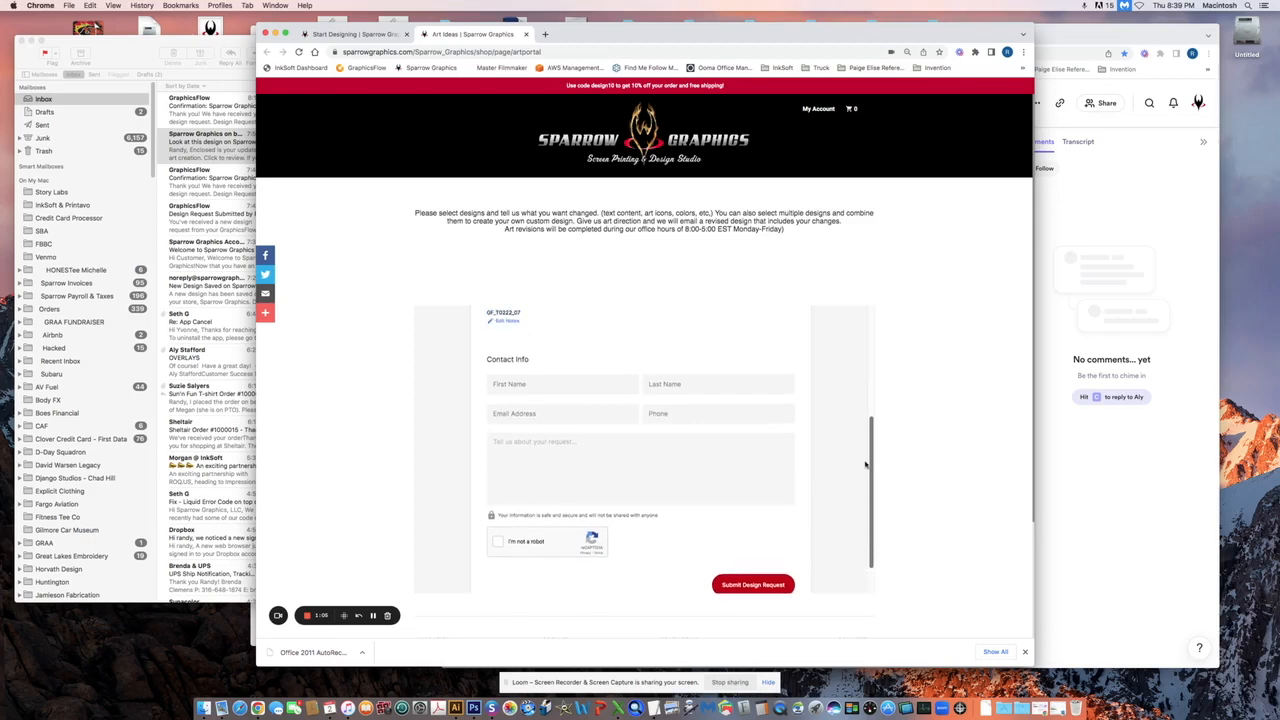
click(524, 384)
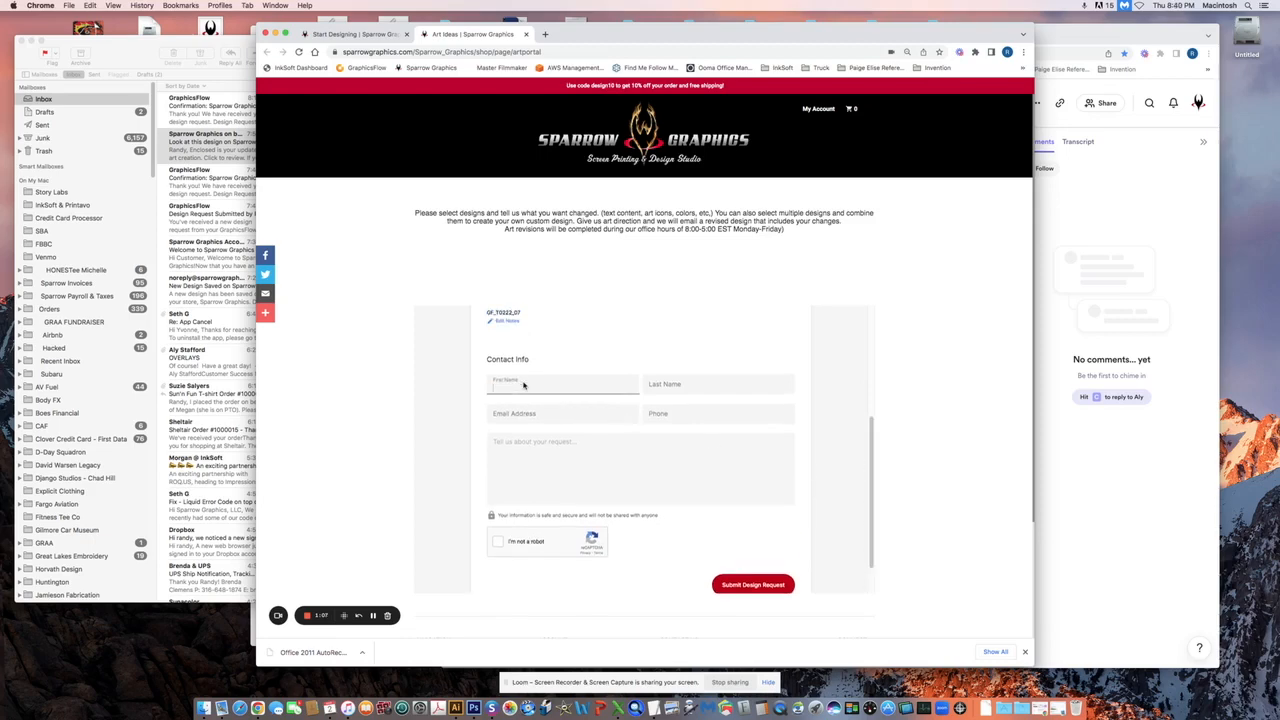
key(Tab)
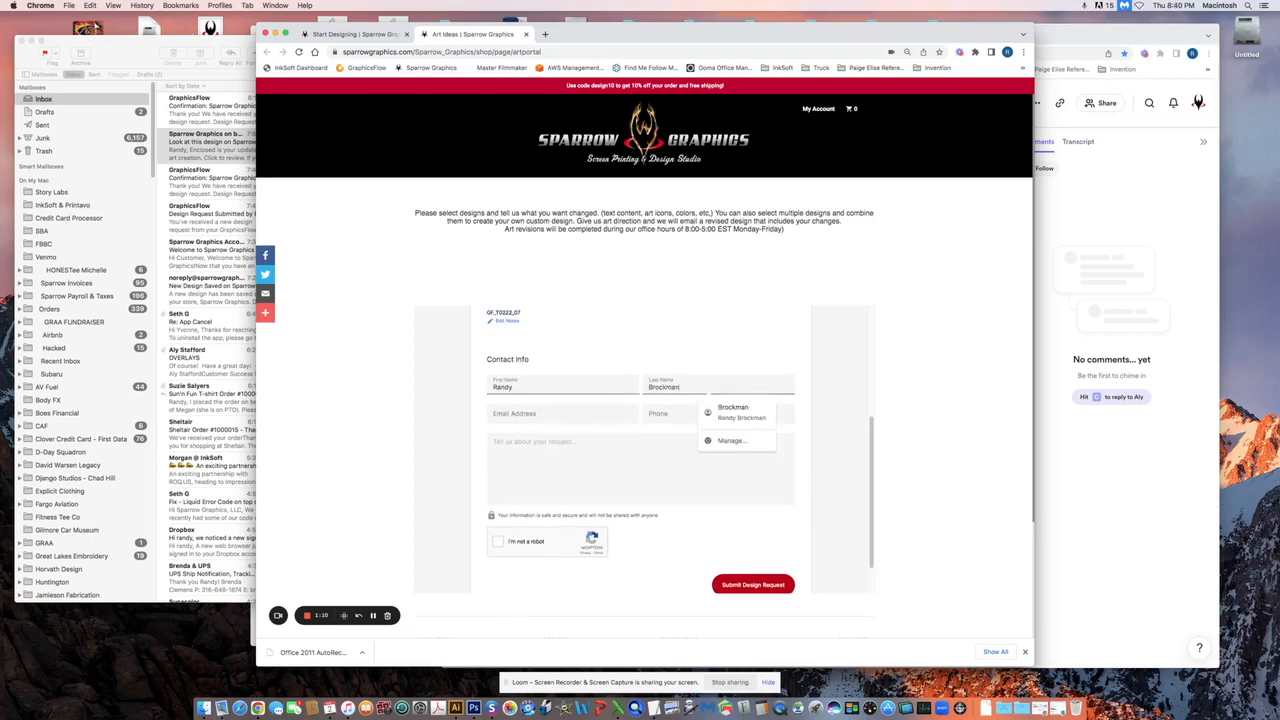
key(Tab)
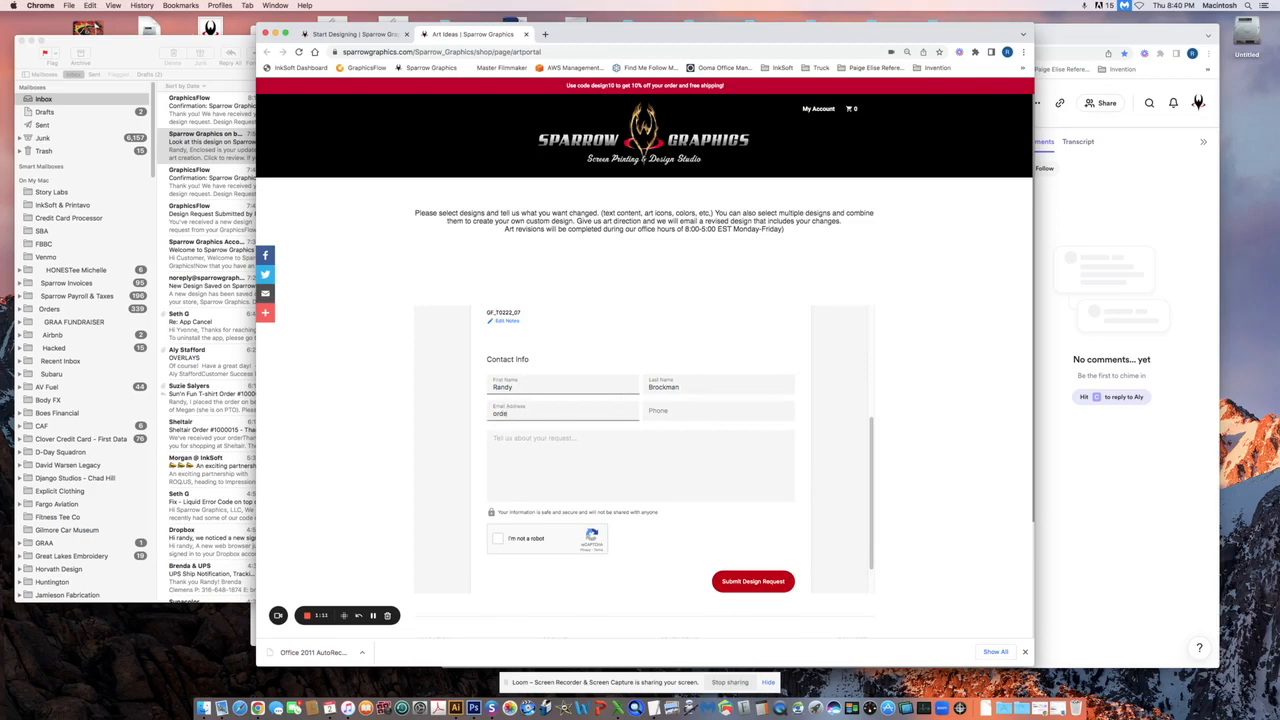
key(Tab)
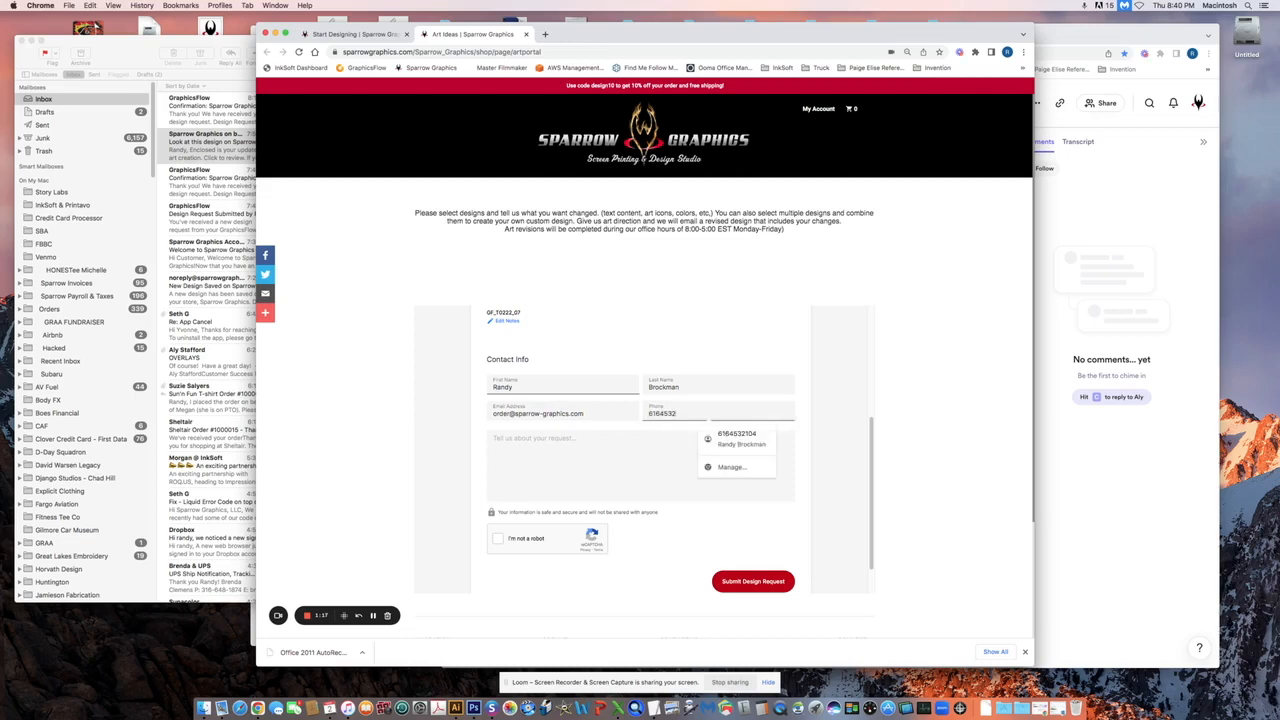
Describe the request as 'Make me happy!' and tick the 'I'm not a robot' check
click(527, 441)
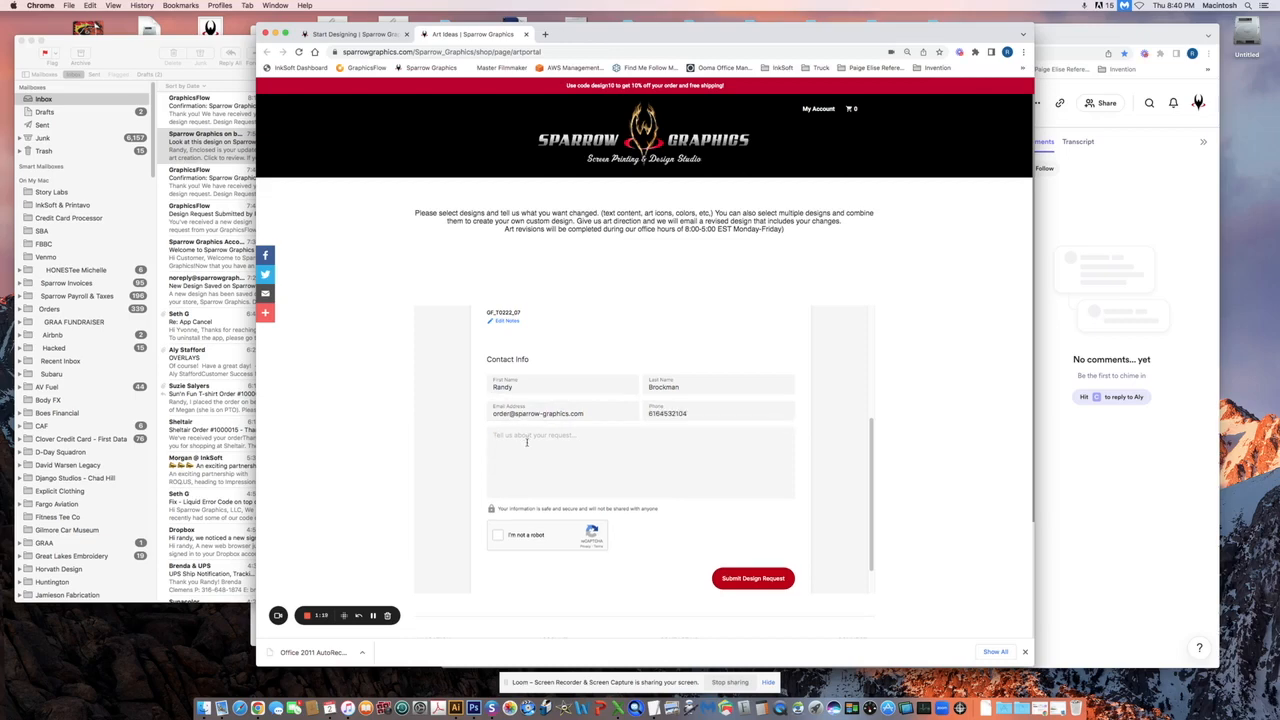
text(Make me happy!)
click(498, 538)
Submit the design request and scroll the confirmation to the Skate Life item and footer
click(750, 581)
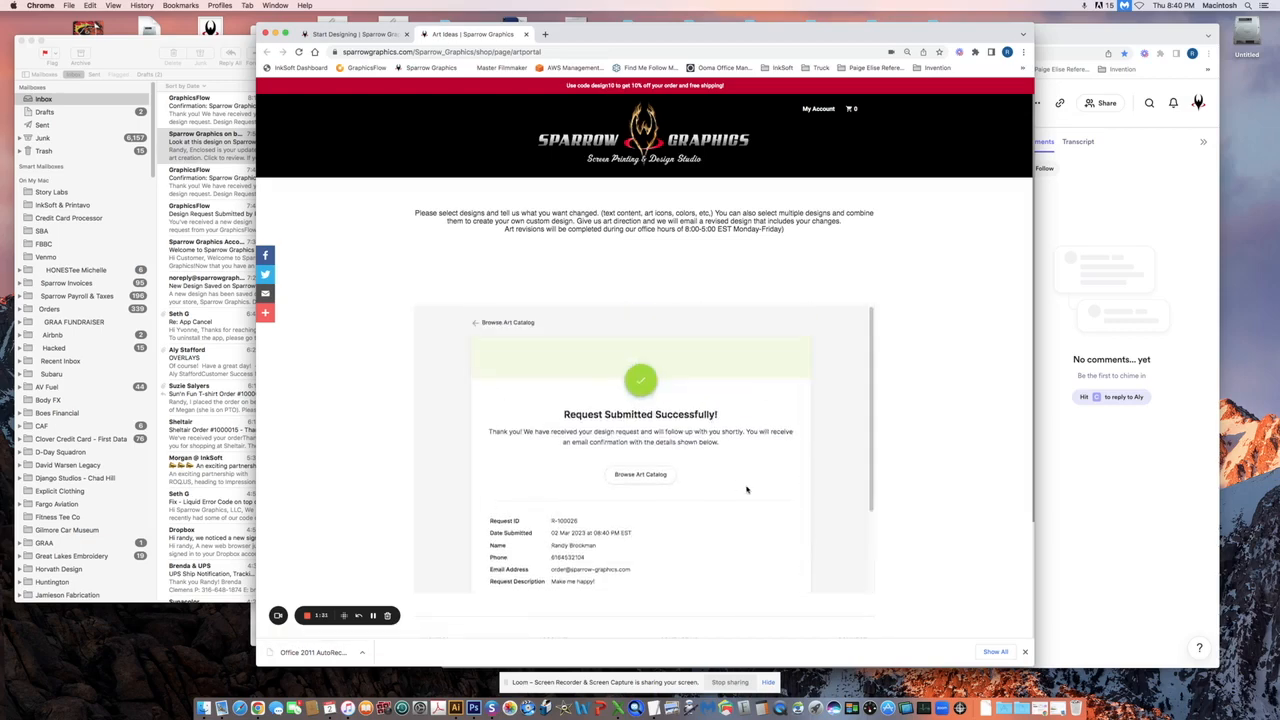
scroll(869, 455, down, 3)
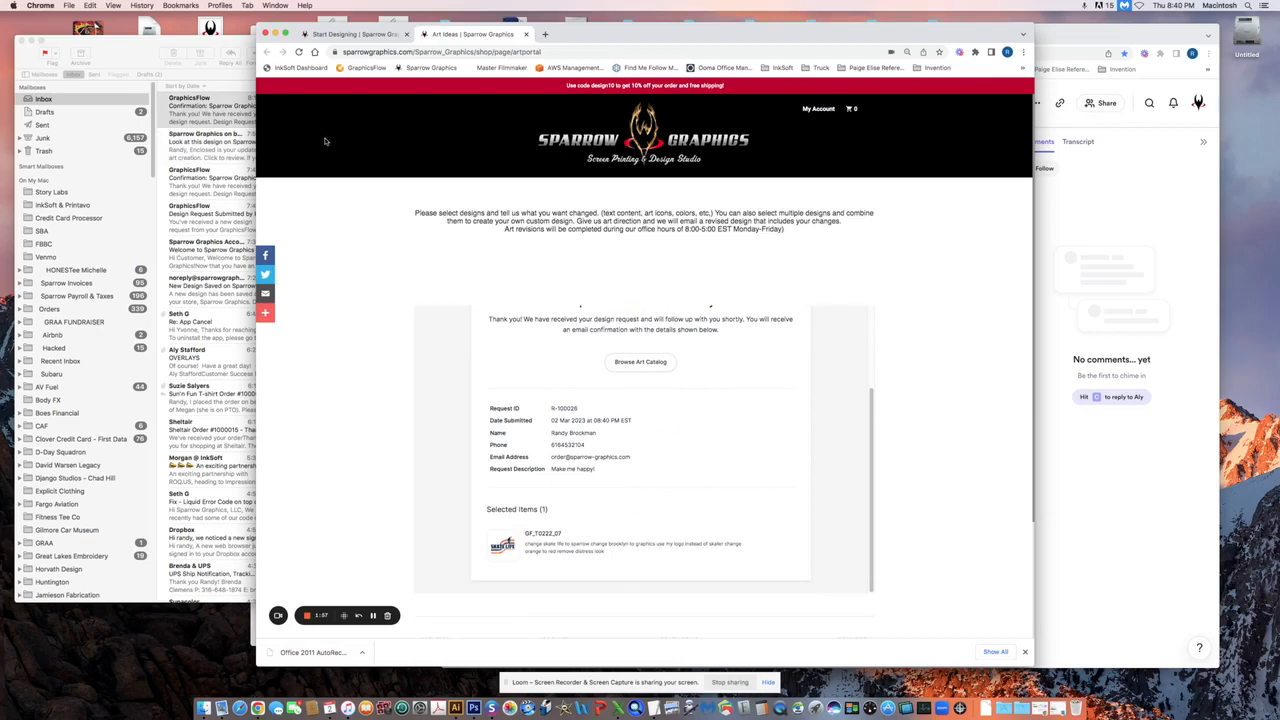
click(144, 57)
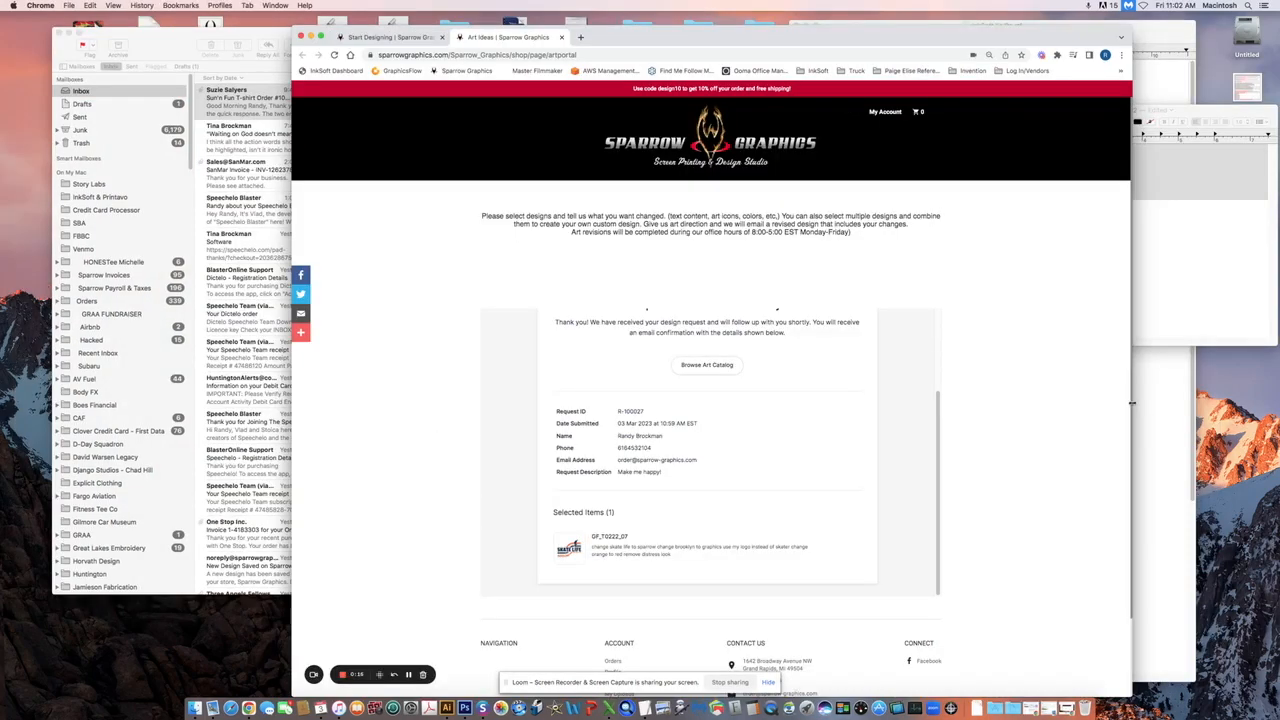
scroll(1129, 405, down, 2)
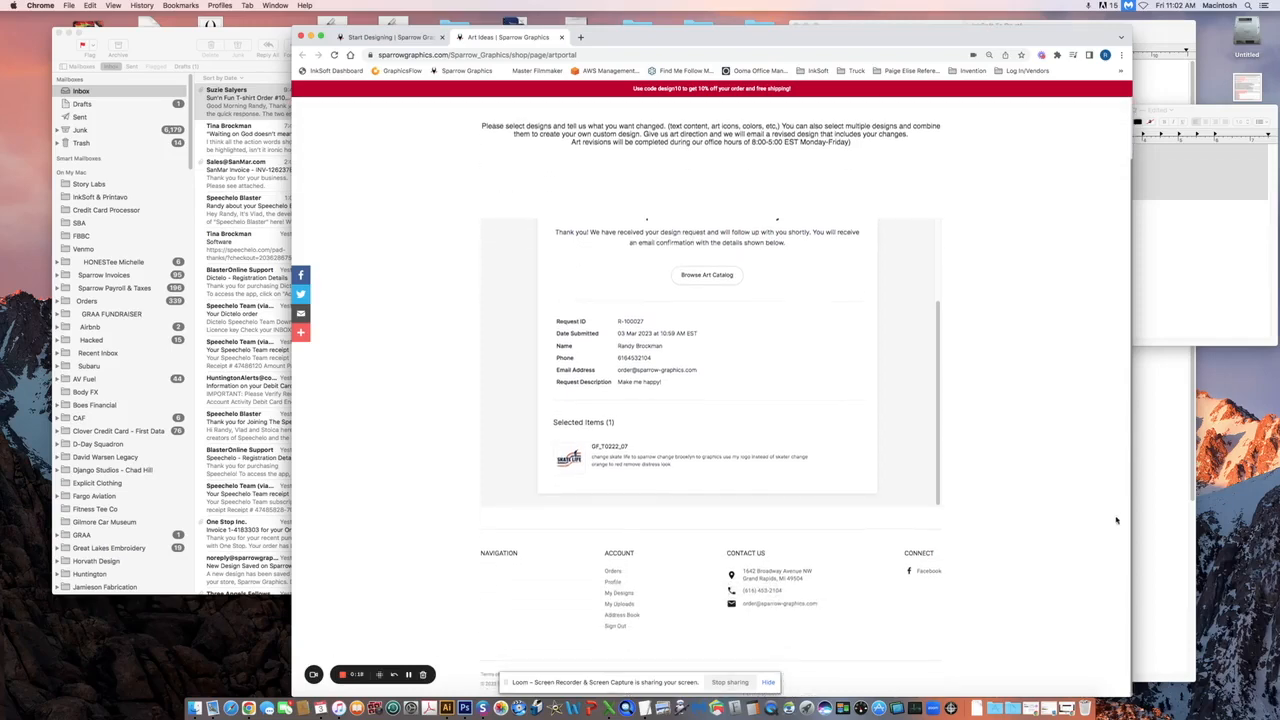
Email Sparrow Graphics from the footer link with subject 'logo' and body 'Here is my logo'
click(780, 604)
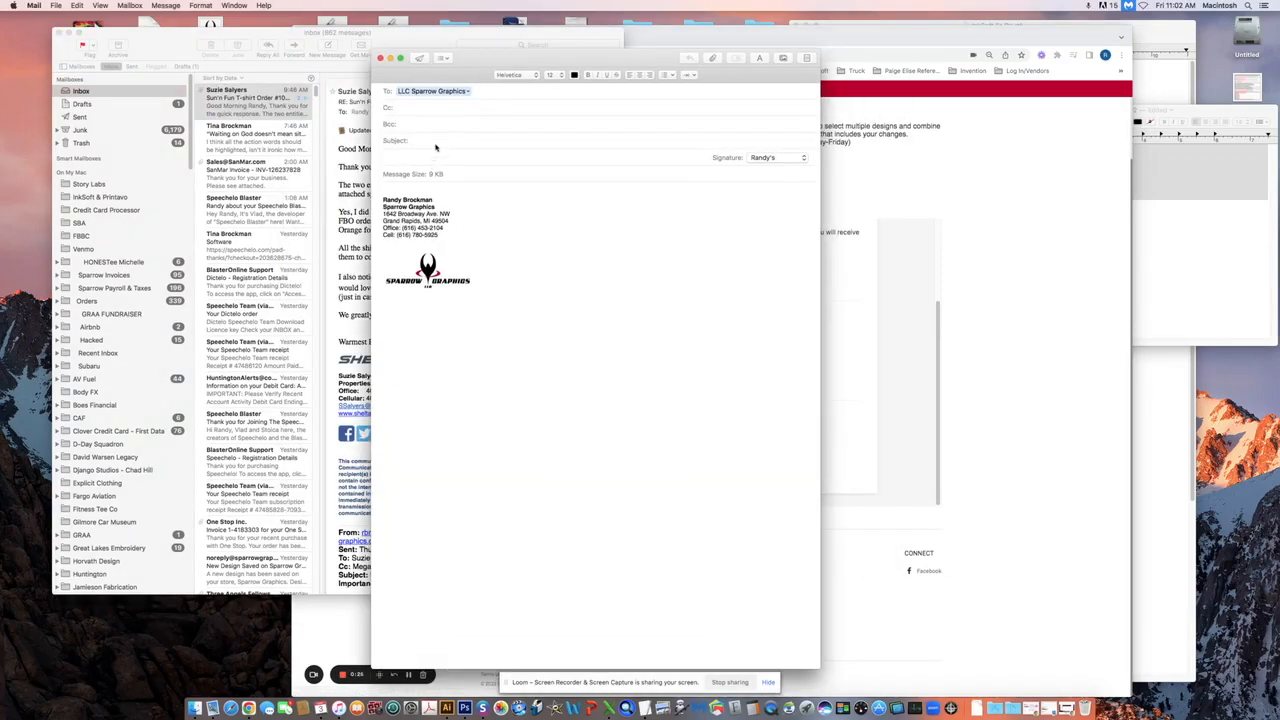
text(logoHere is my logo)
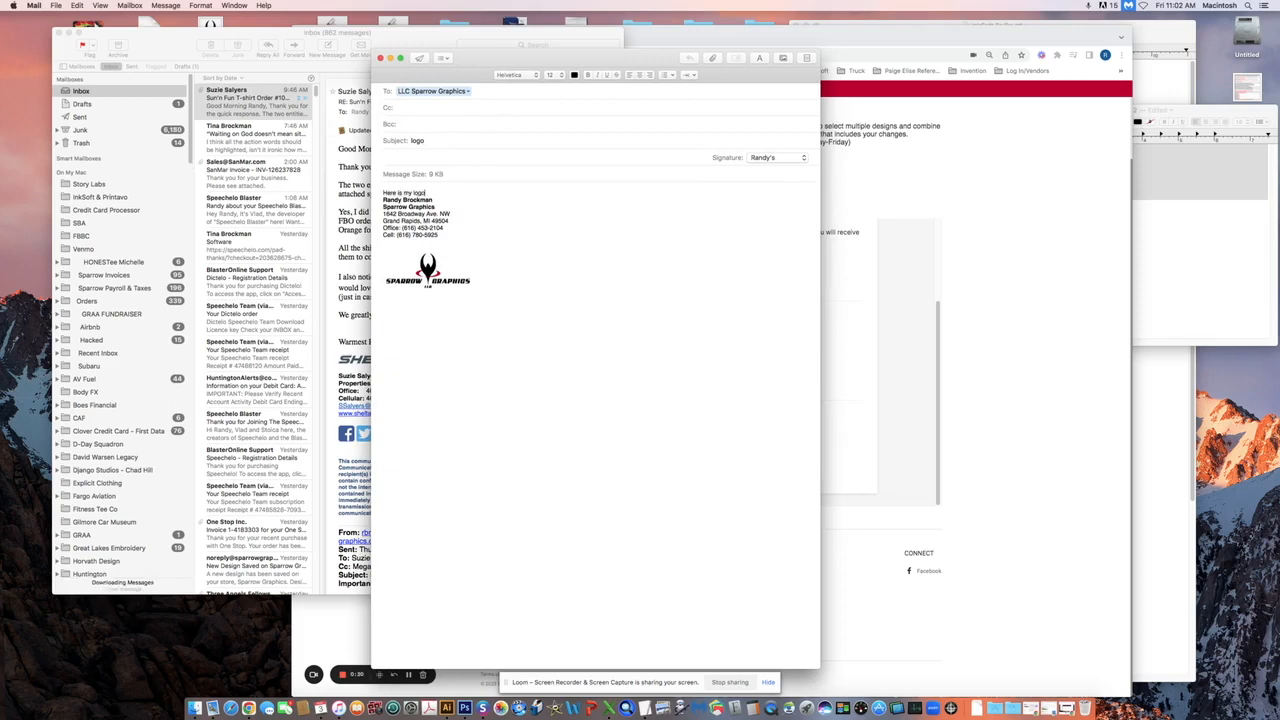
click(420, 57)
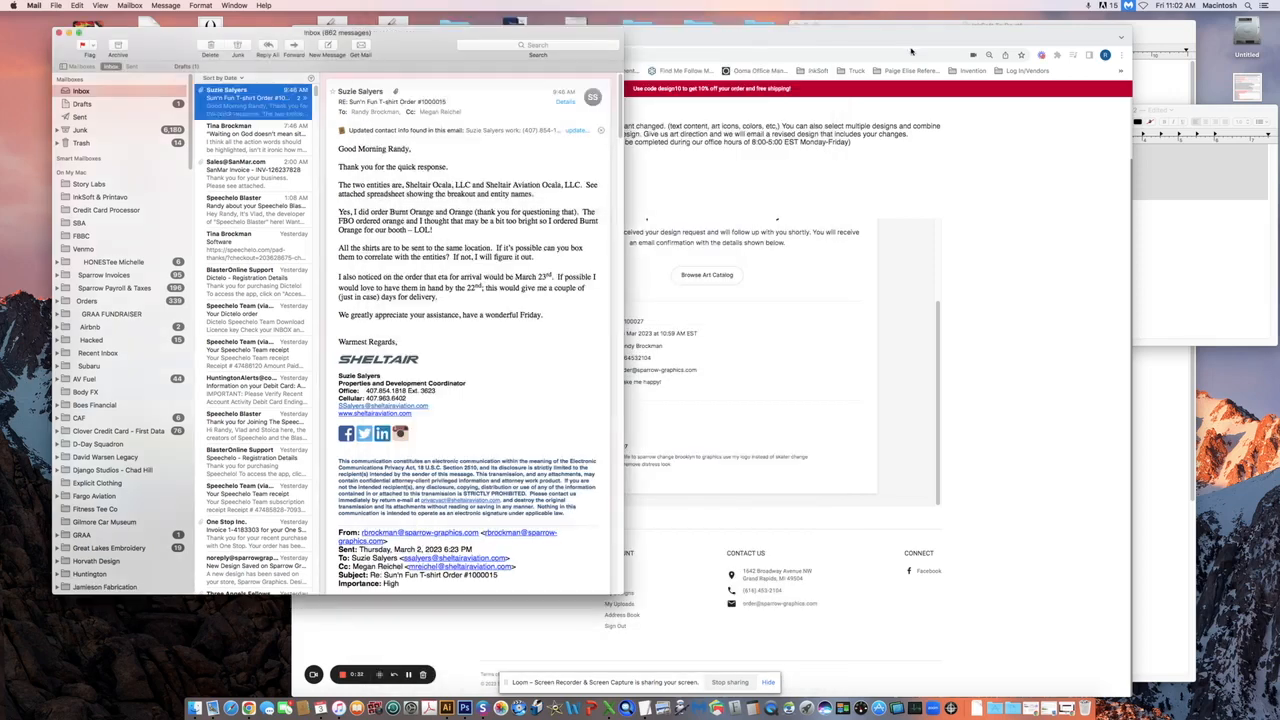
Open the 'Sparrow Graphics on behalf of…' email and follow its T-shirt image link to the design
click(905, 42)
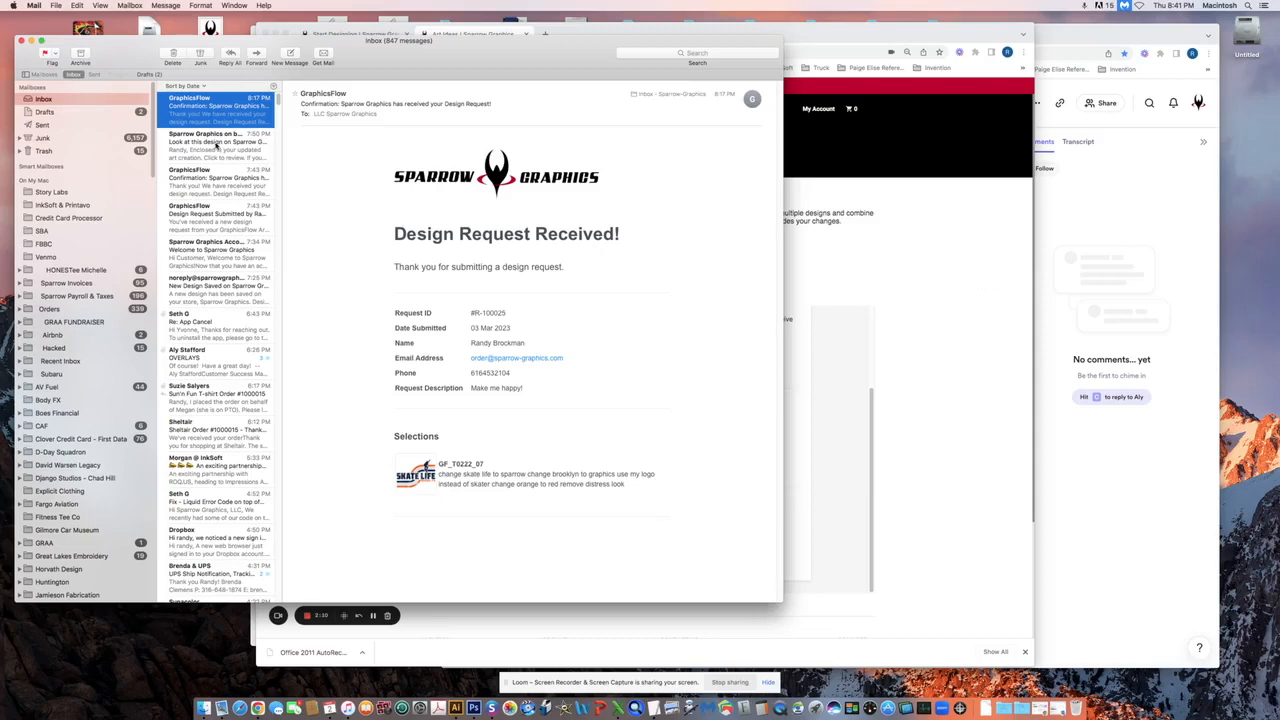
click(214, 146)
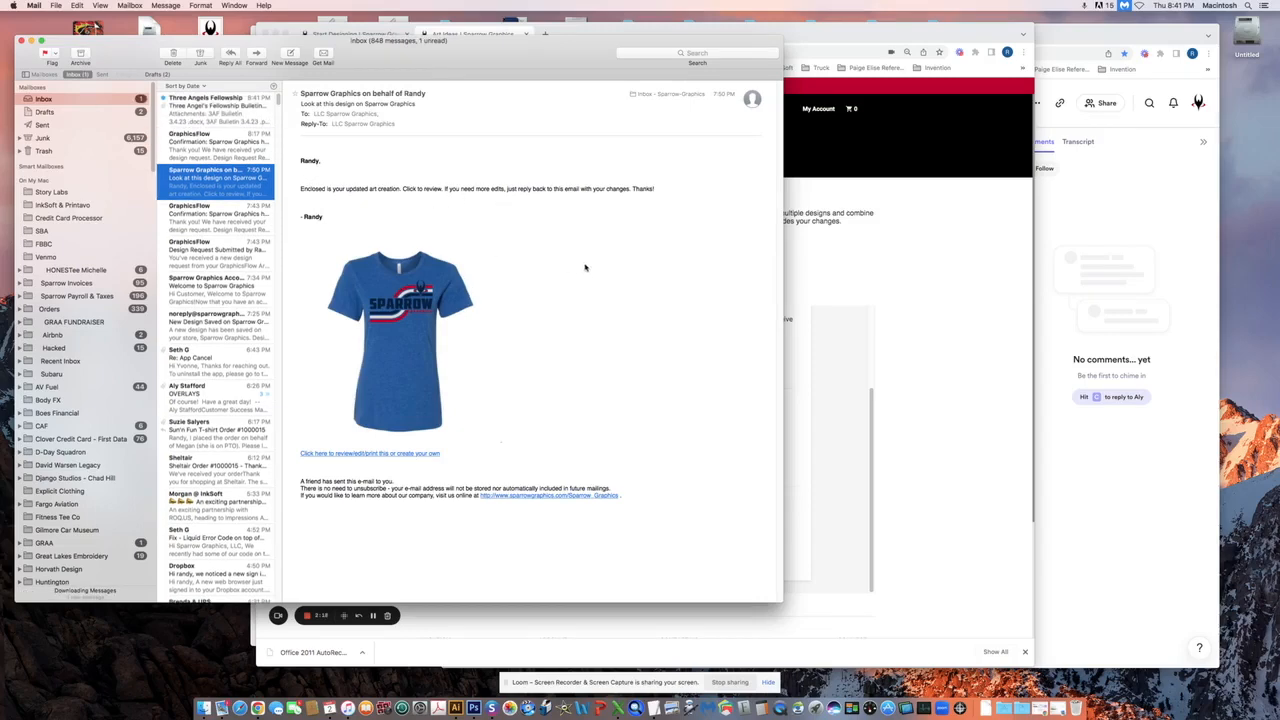
click(403, 309)
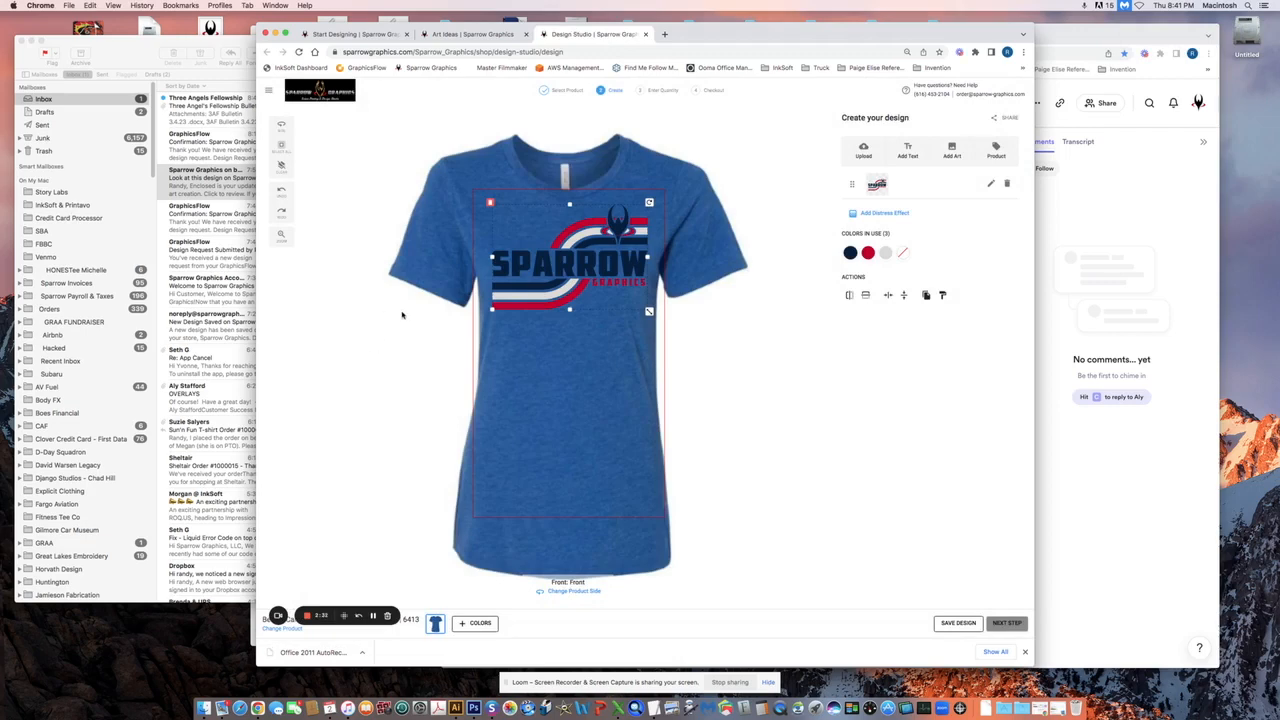
Select the SPARROW logo and change its red stripe colour to orange
click(760, 341)
click(606, 272)
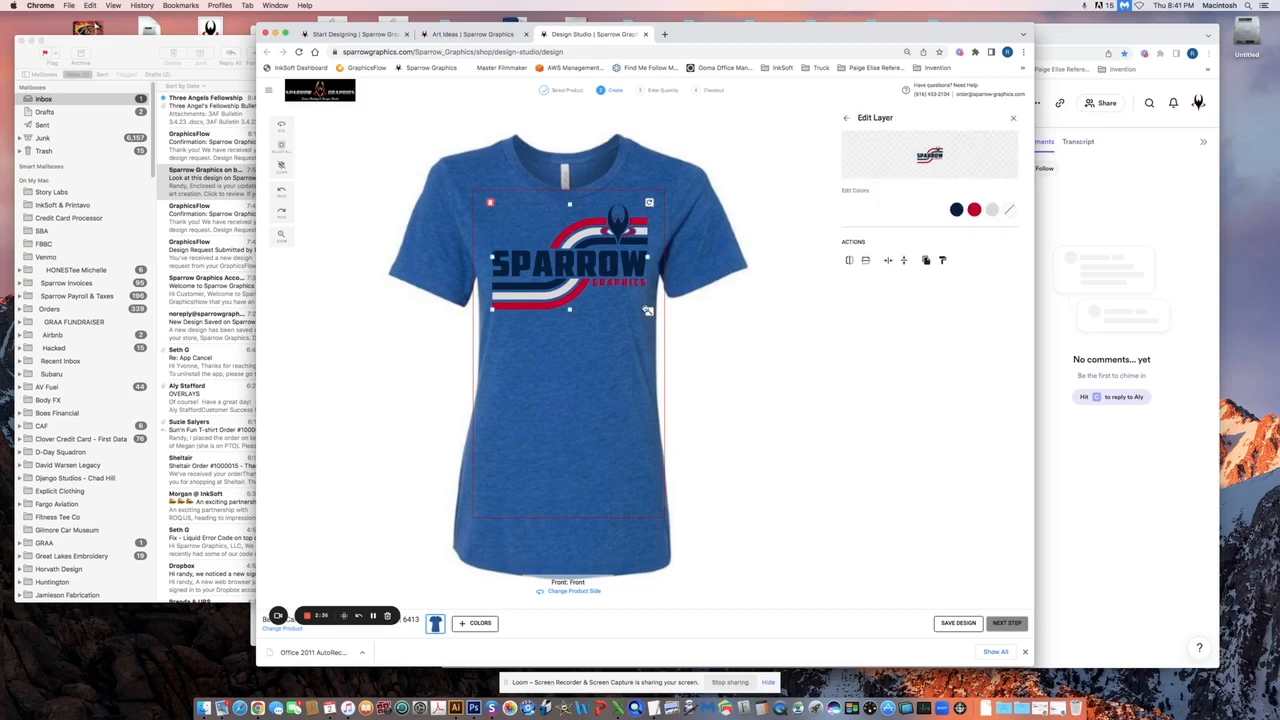
click(711, 337)
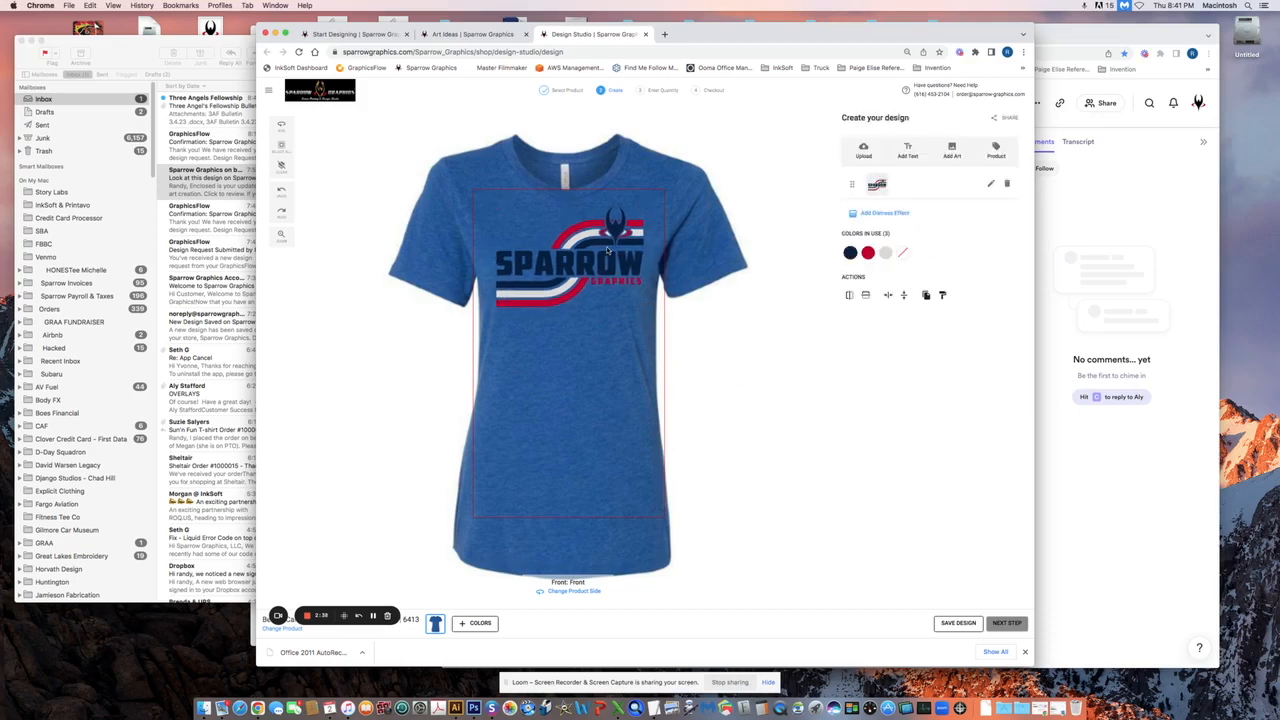
click(600, 252)
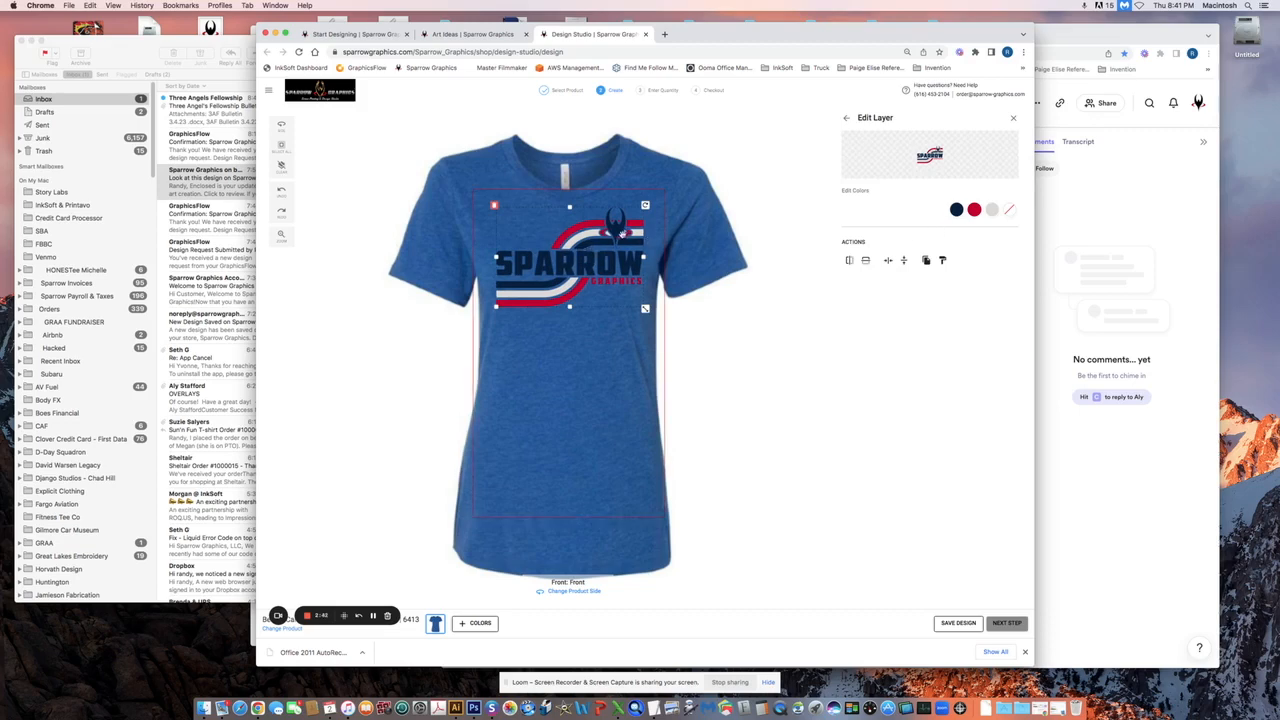
click(974, 210)
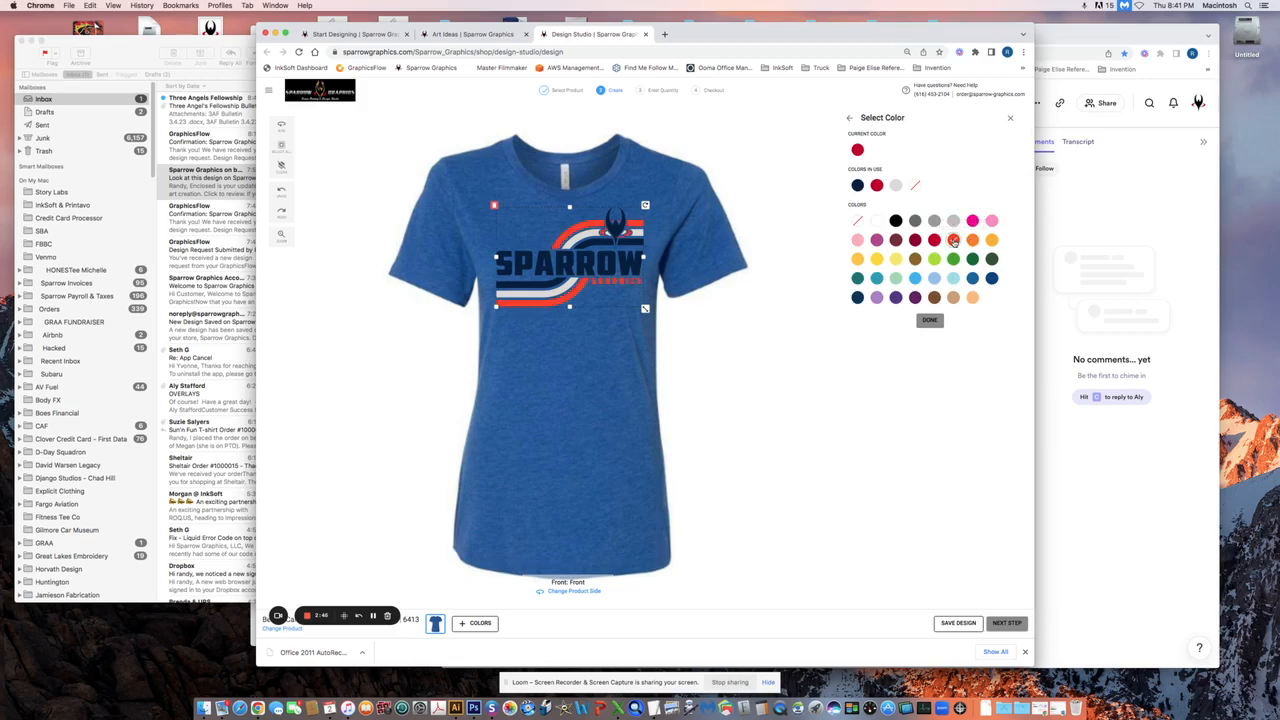
click(766, 212)
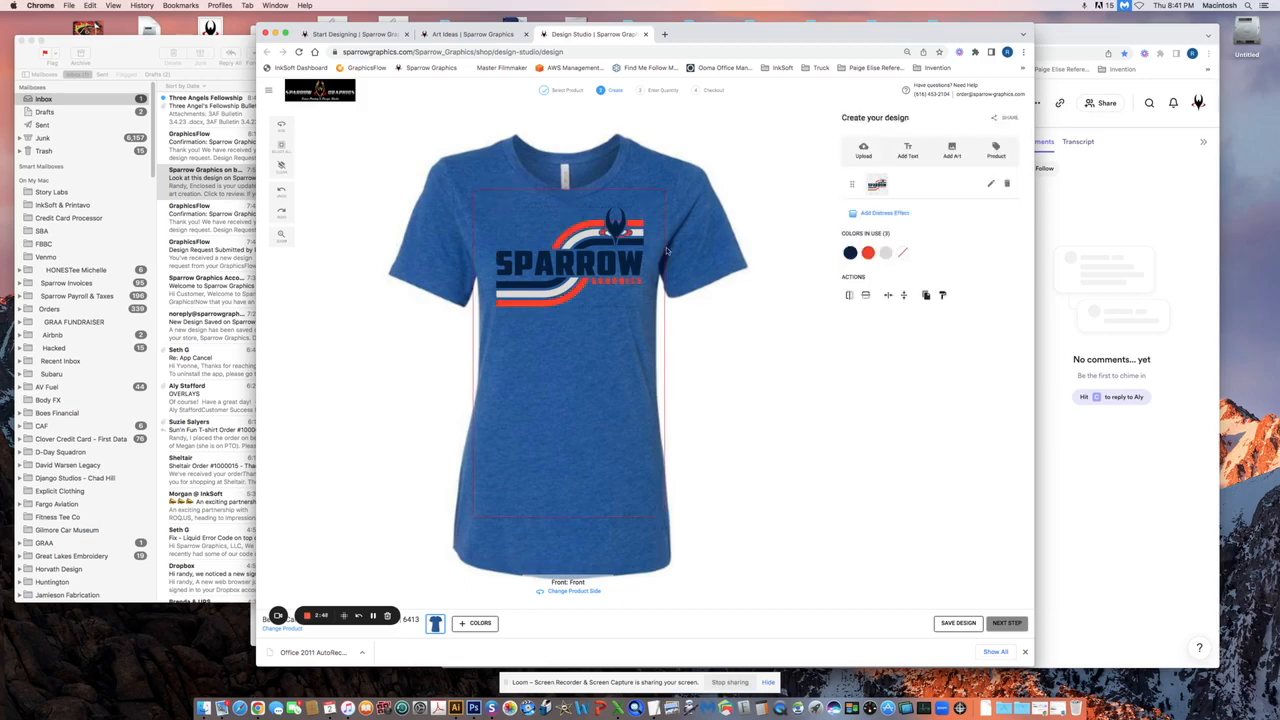
Add the heather olive shirt colour and remove the blue shirt option
click(463, 623)
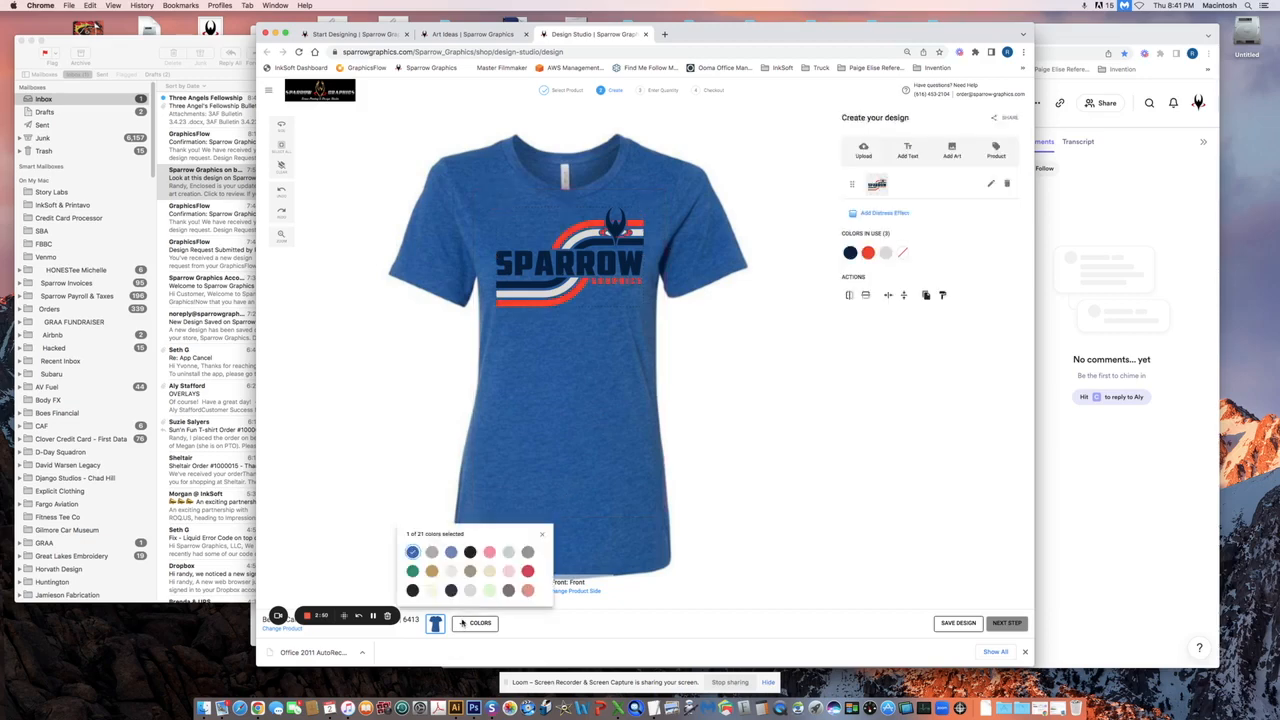
click(470, 571)
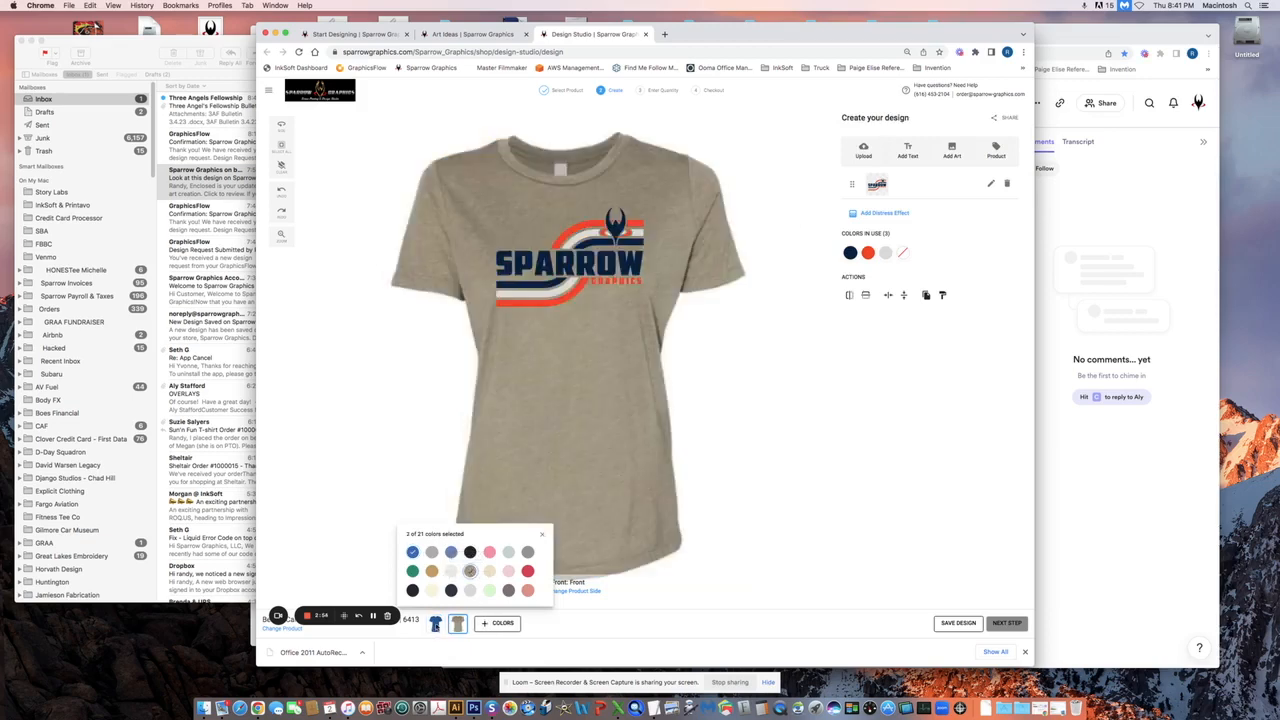
click(435, 627)
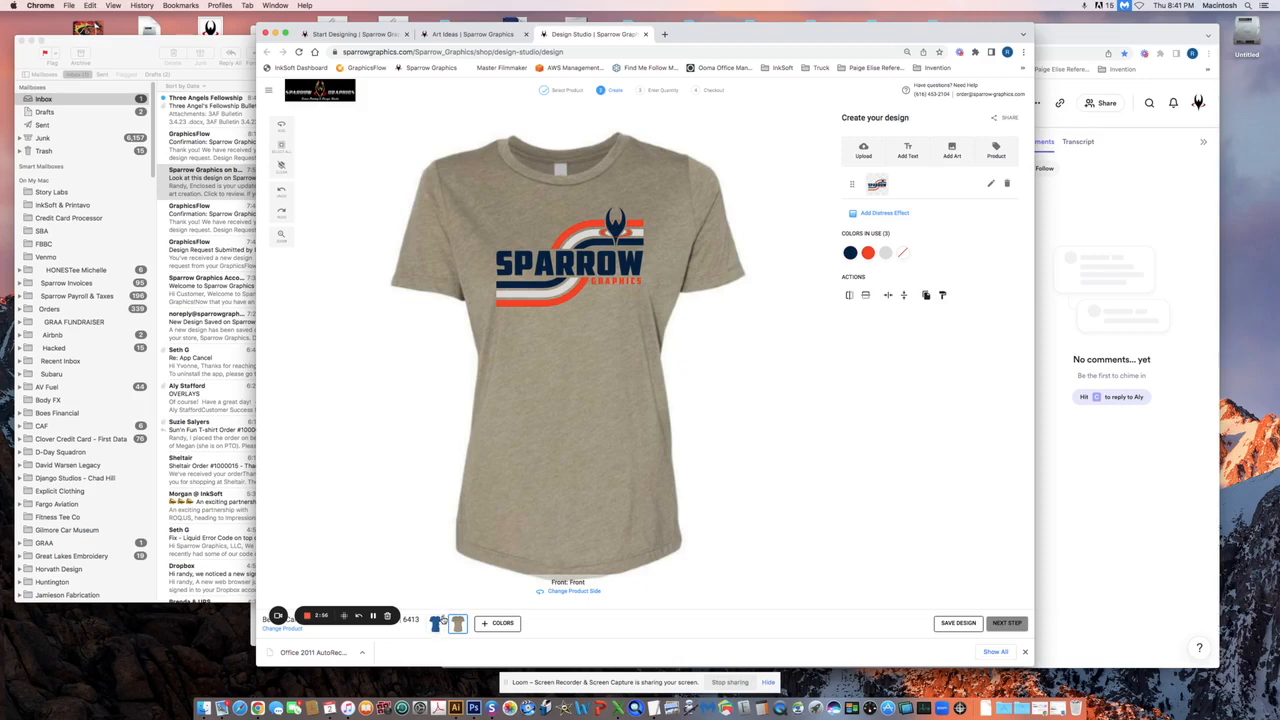
click(442, 619)
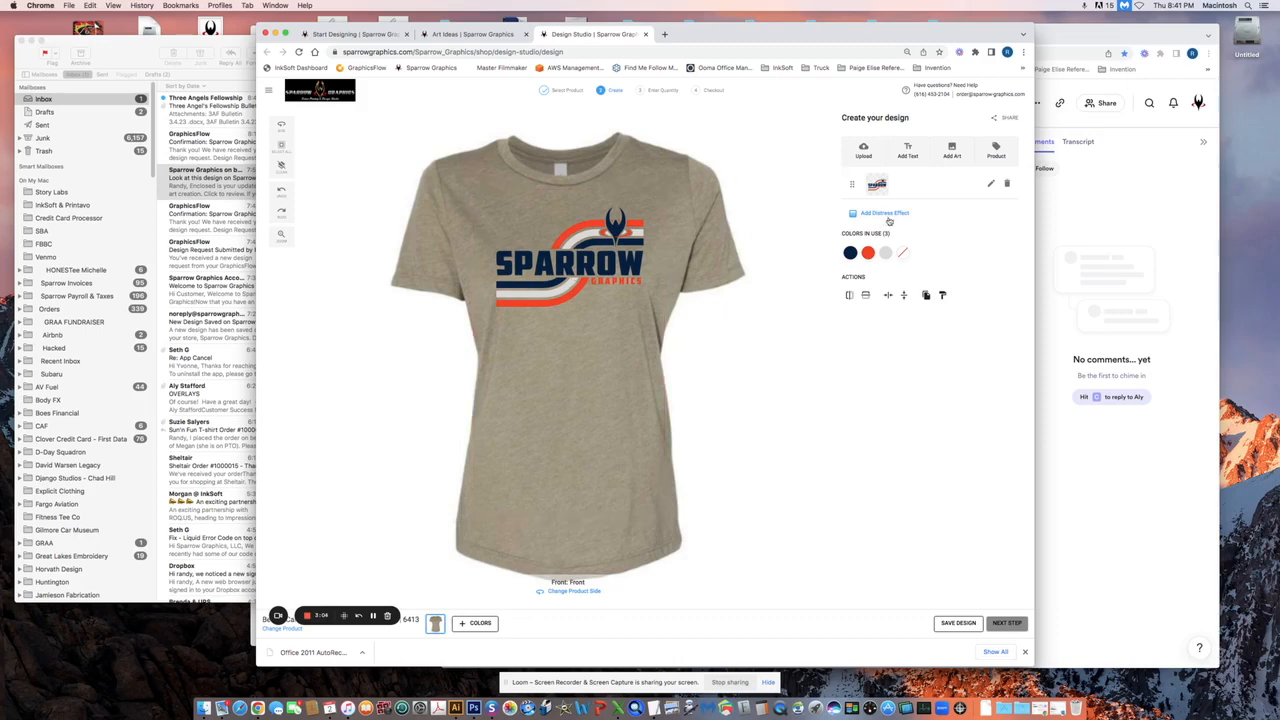
Preview Linen, Plaster and Grunge distress on the logo, settle on Linen, and hide the print-area boundary
click(855, 216)
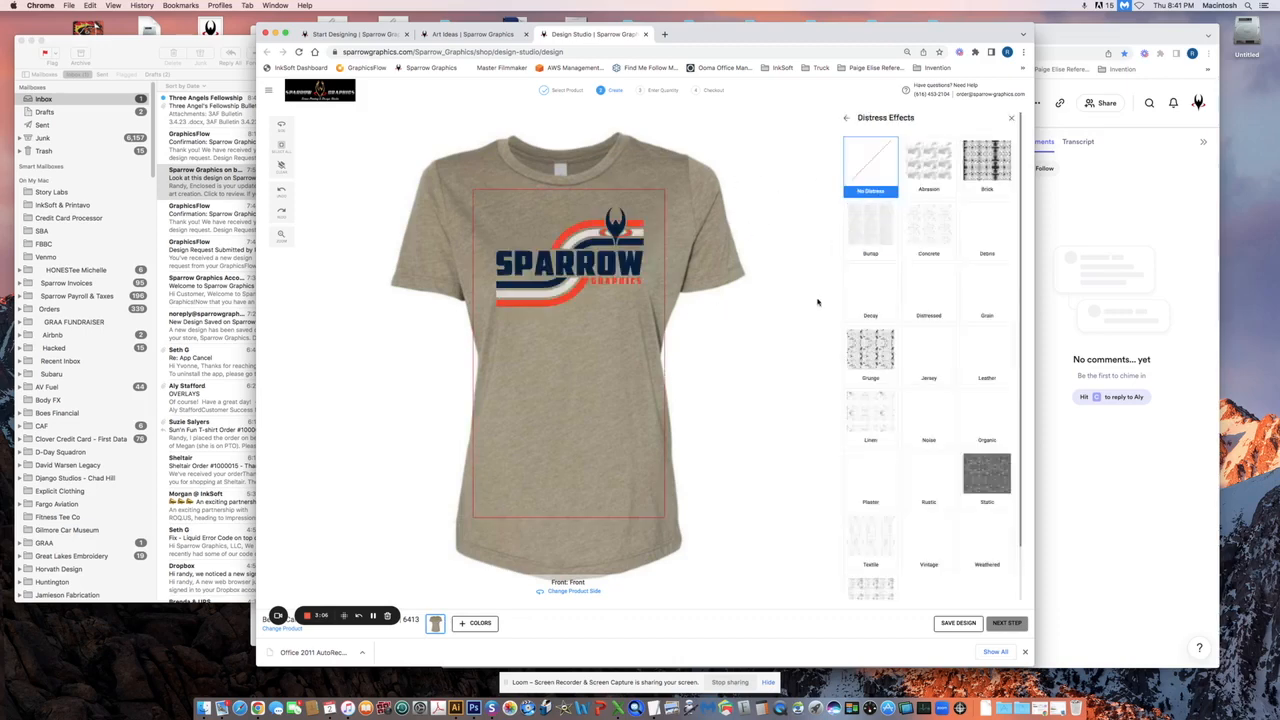
click(861, 416)
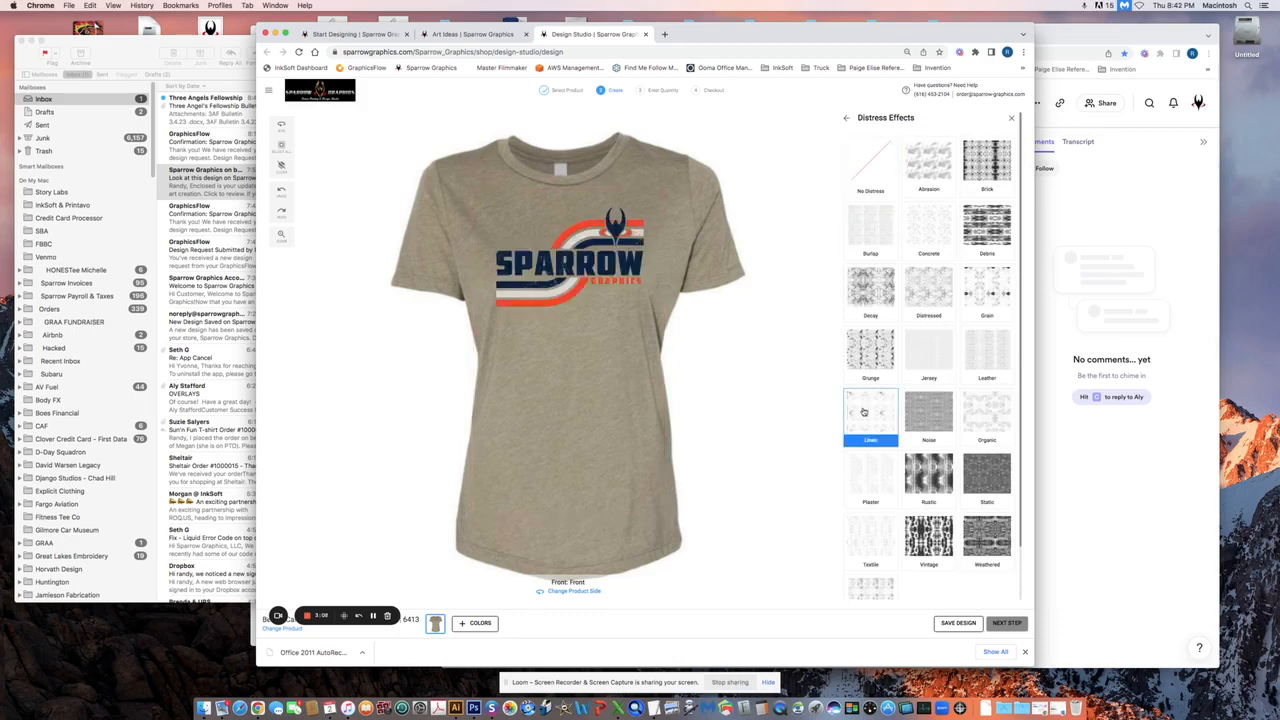
click(871, 464)
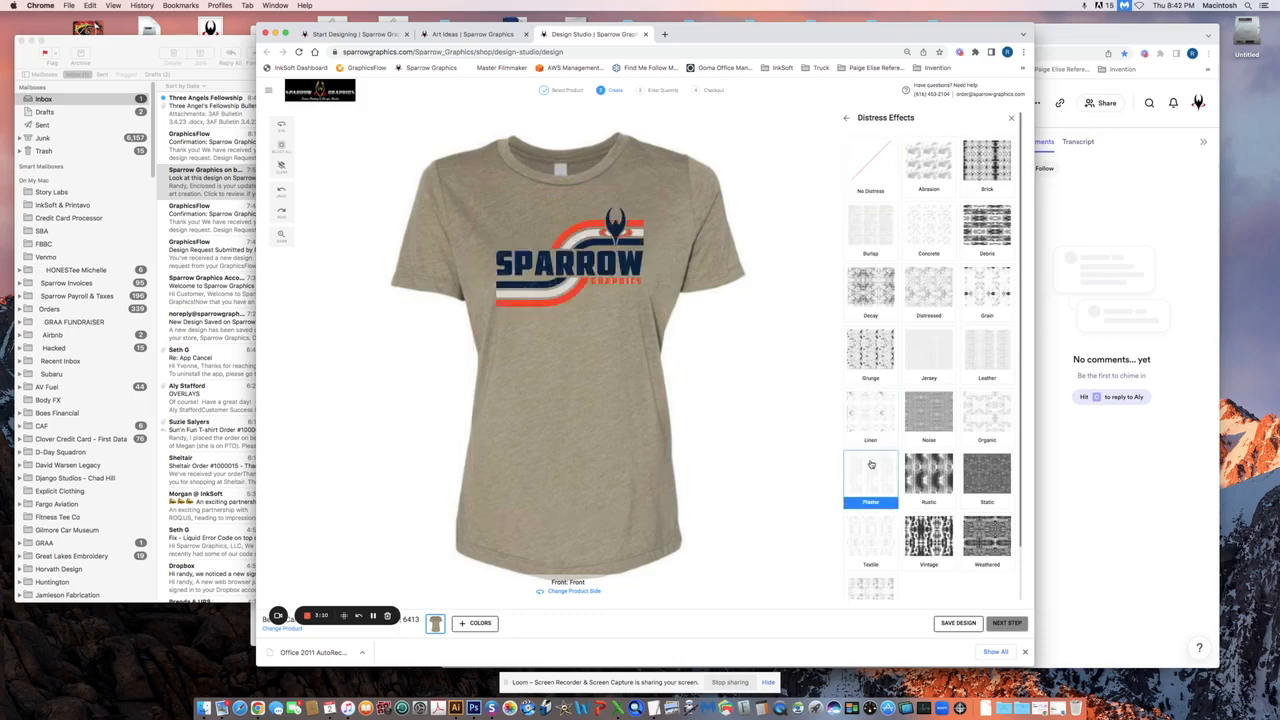
click(871, 355)
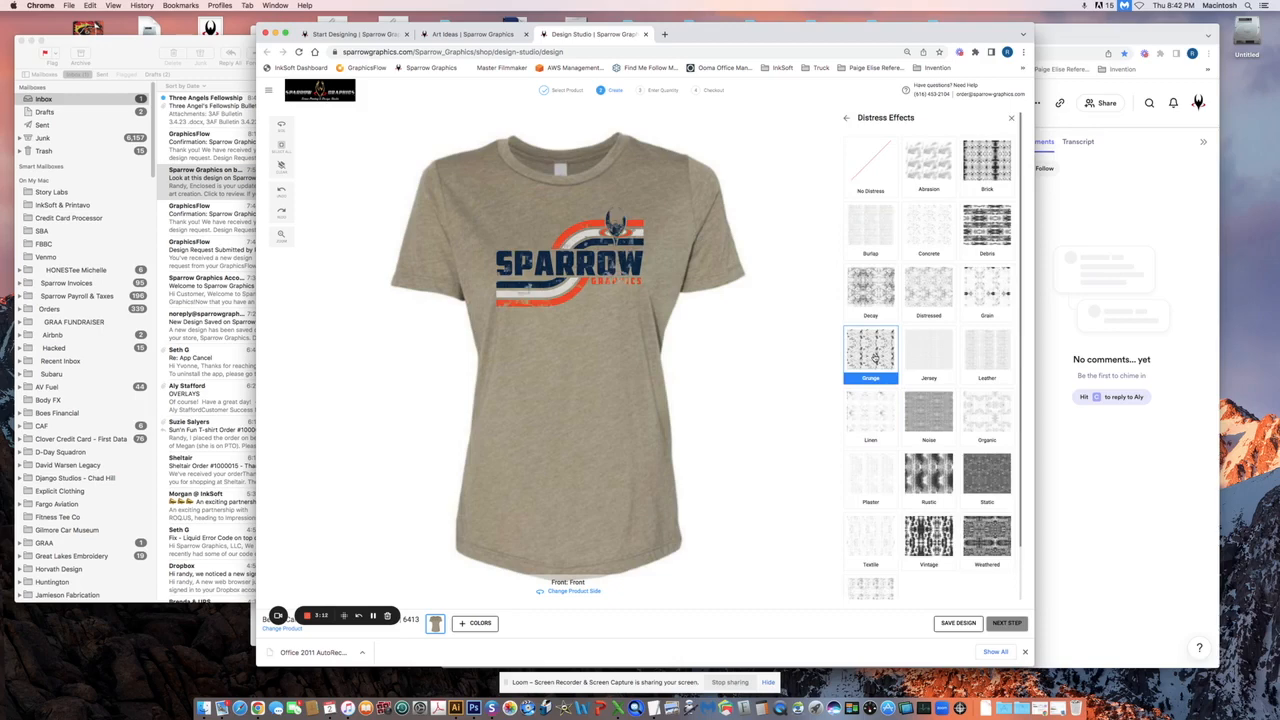
click(873, 410)
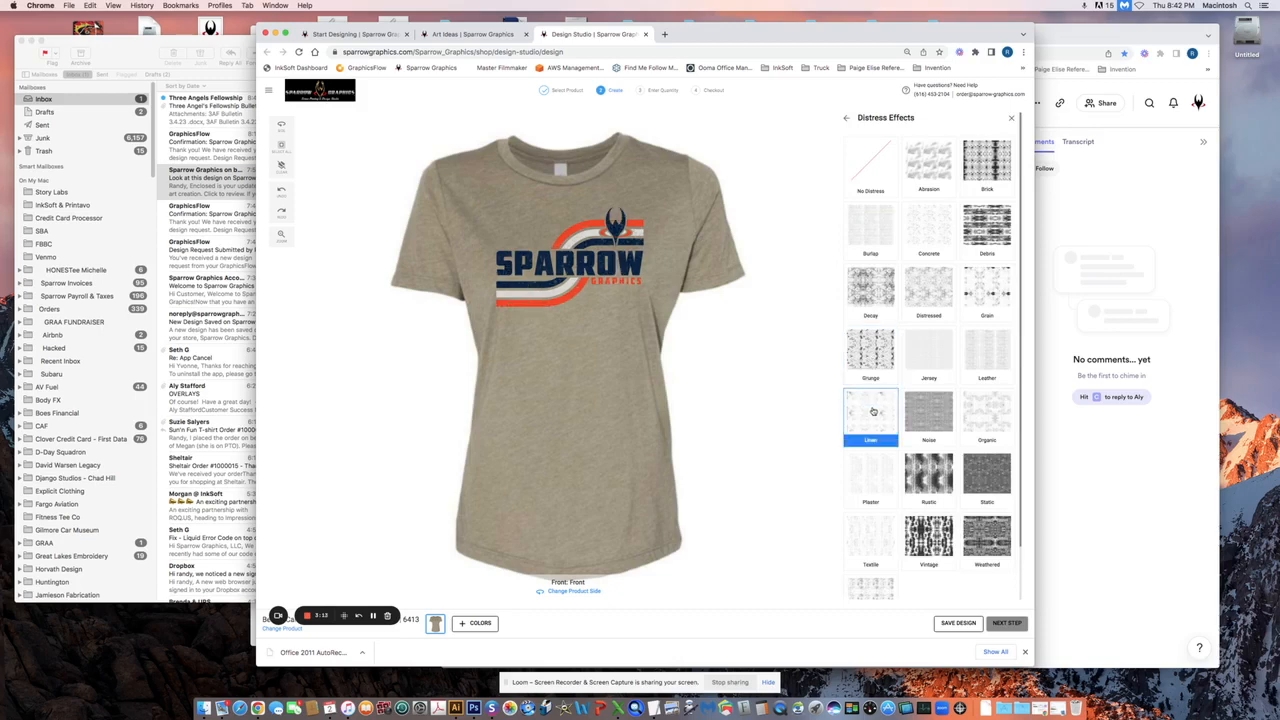
click(784, 318)
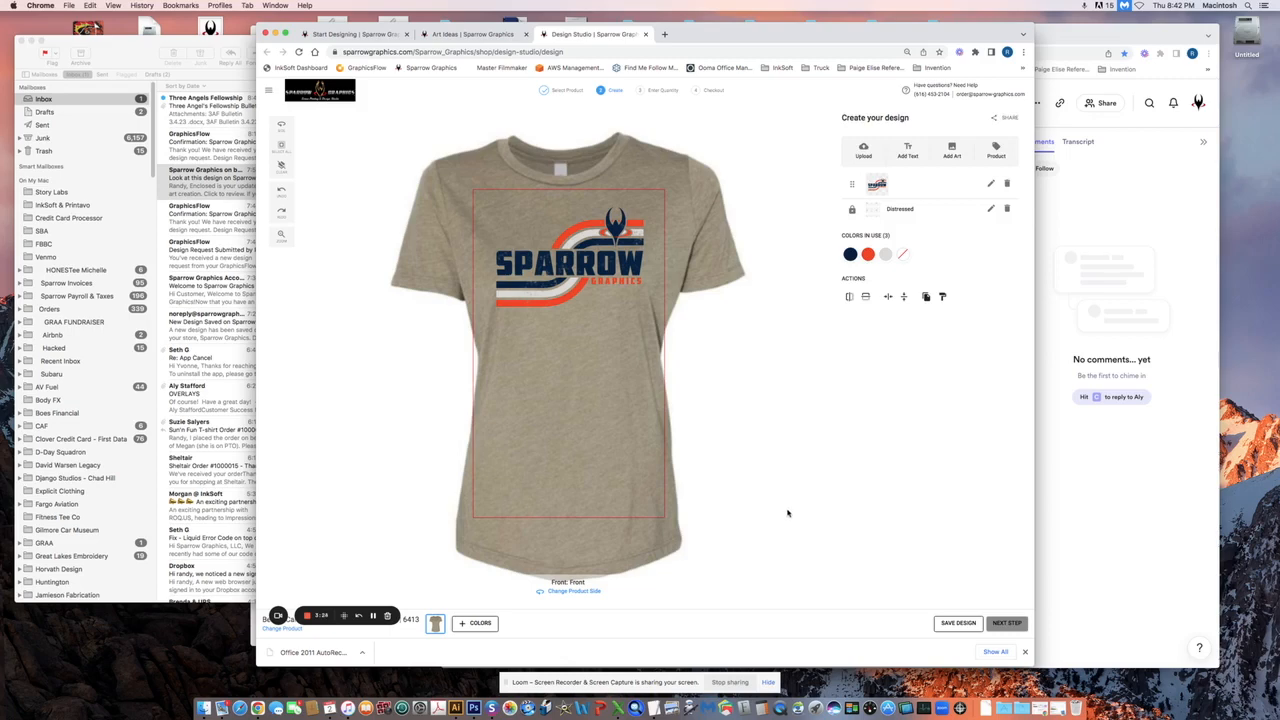
click(855, 523)
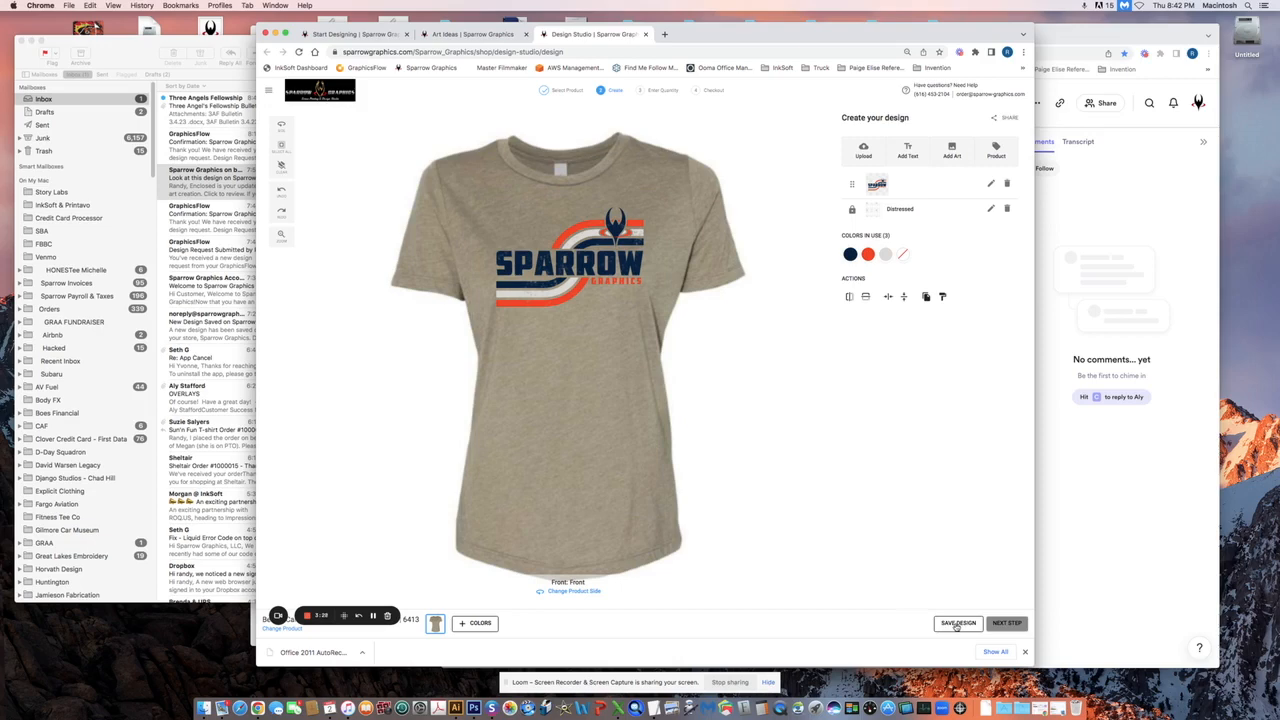
Replace the design name with 'sparrow wave' and save the distressed shirt design
click(957, 623)
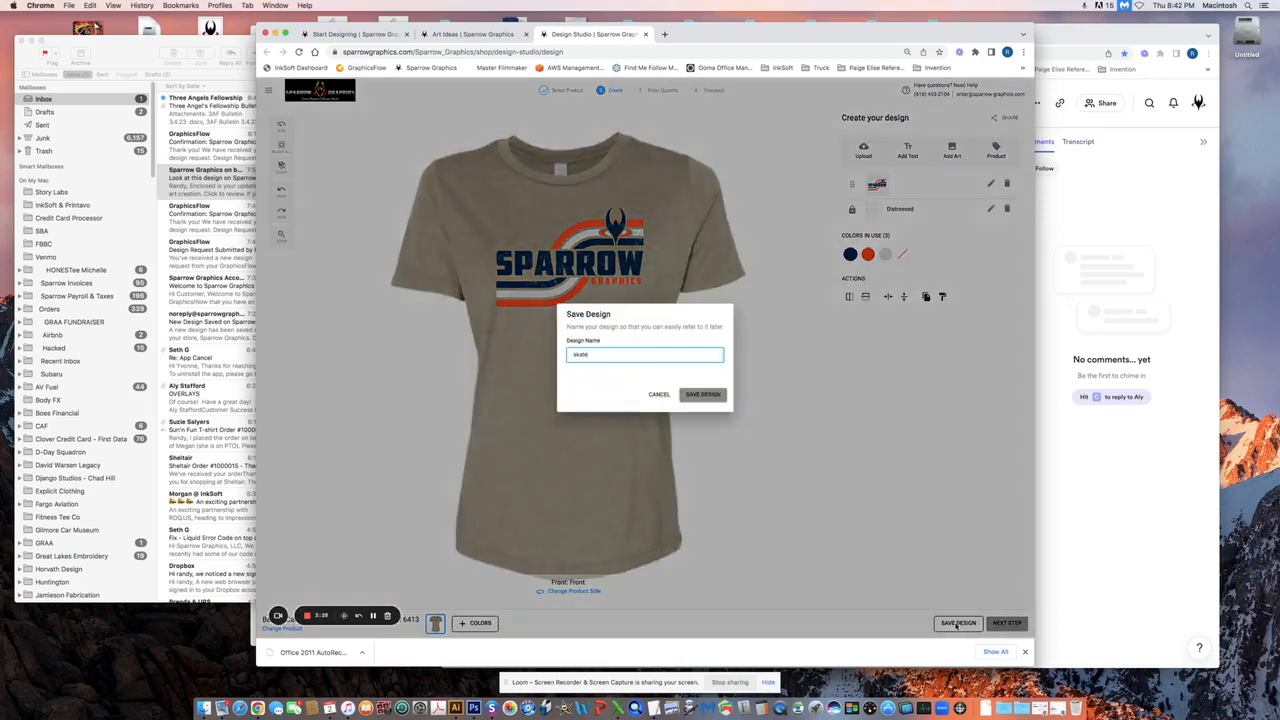
double_click(605, 356)
text(sparrow wav)
click(702, 393)
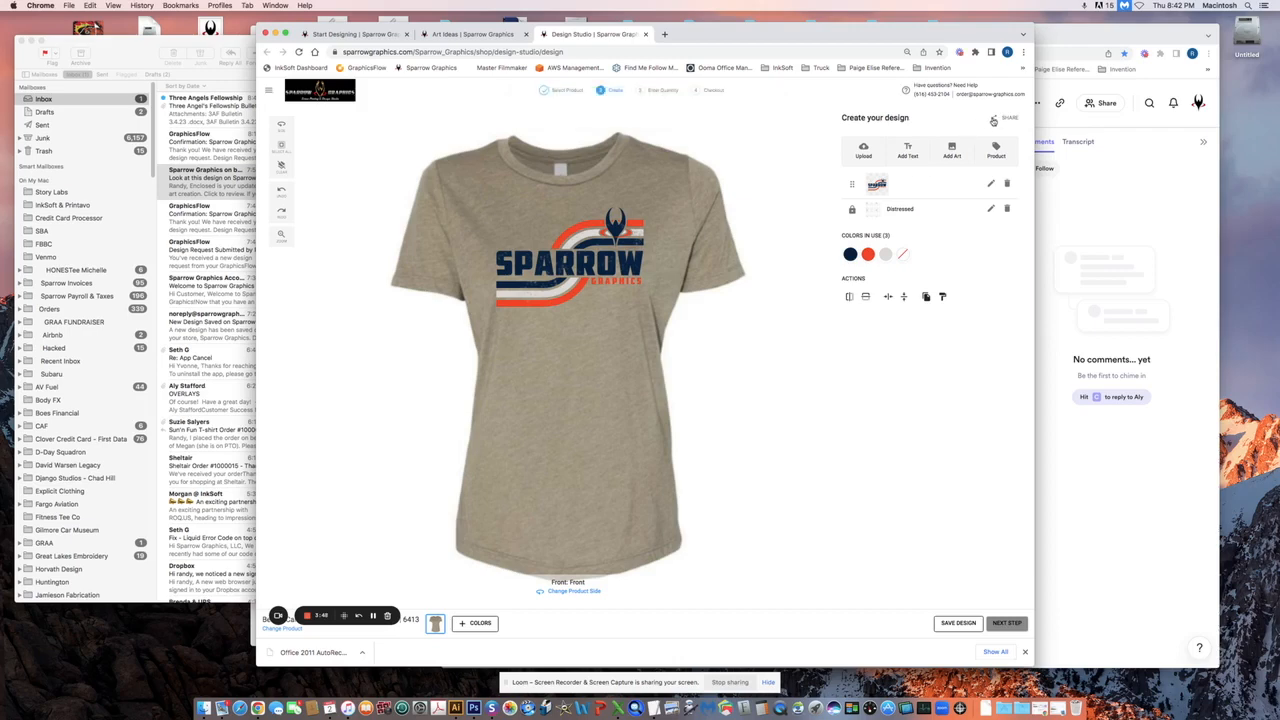
Look at the Share and email-design options without sending, then head for the store home page
click(993, 120)
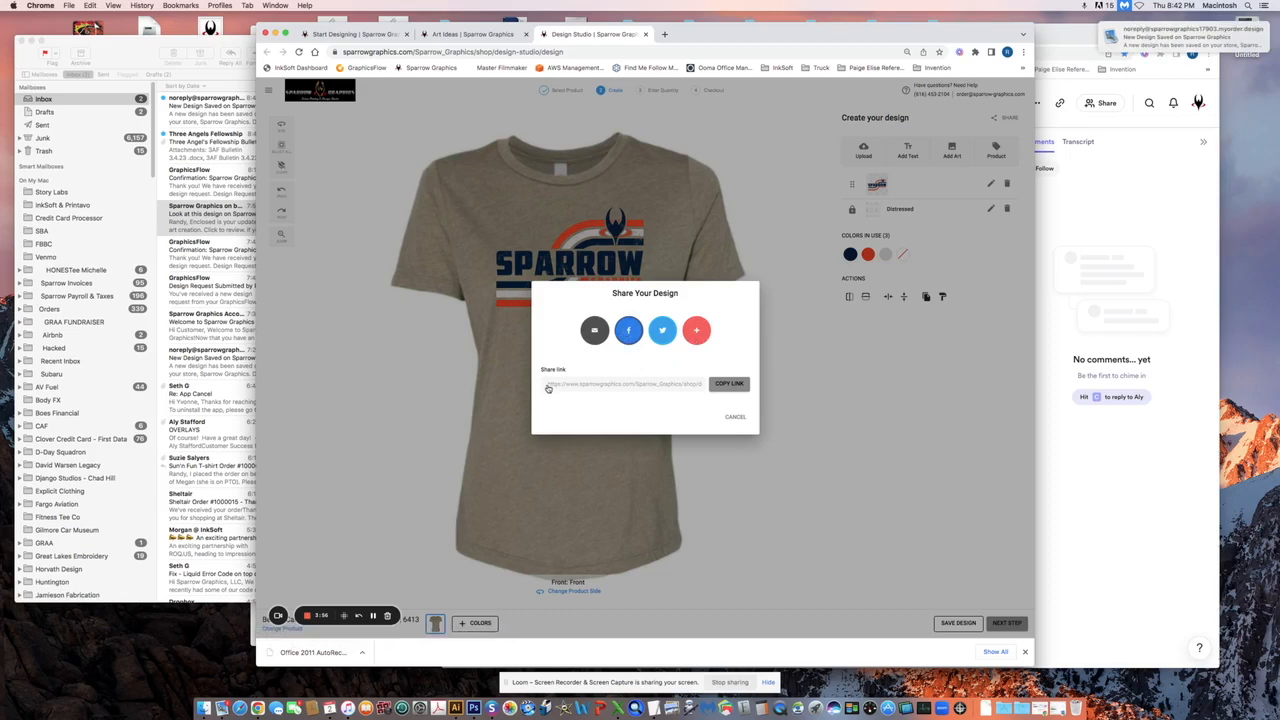
click(595, 331)
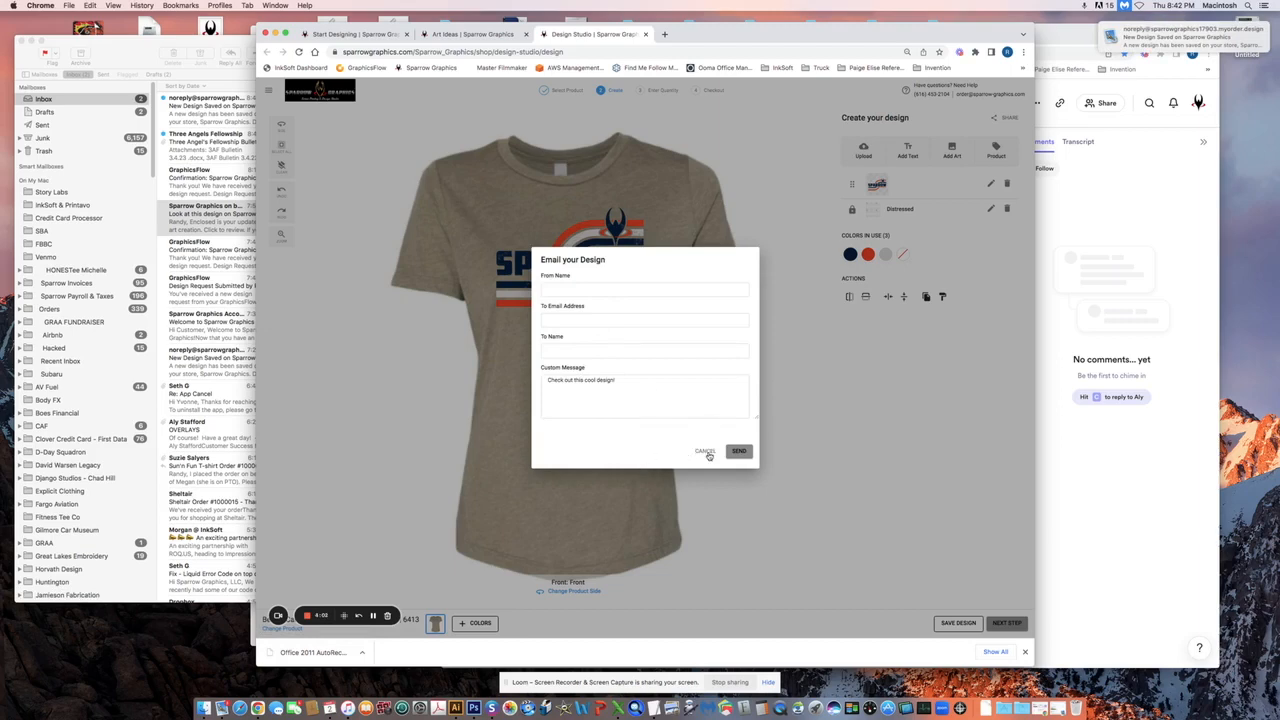
click(707, 453)
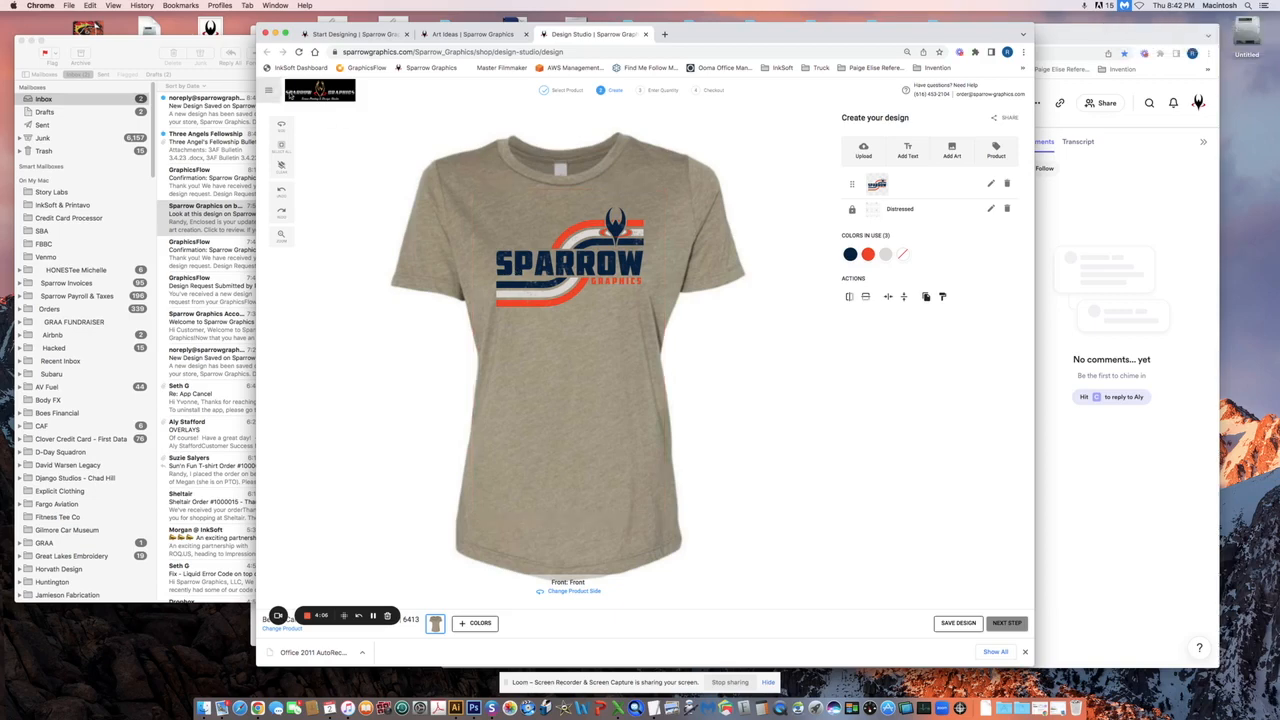
click(279, 92)
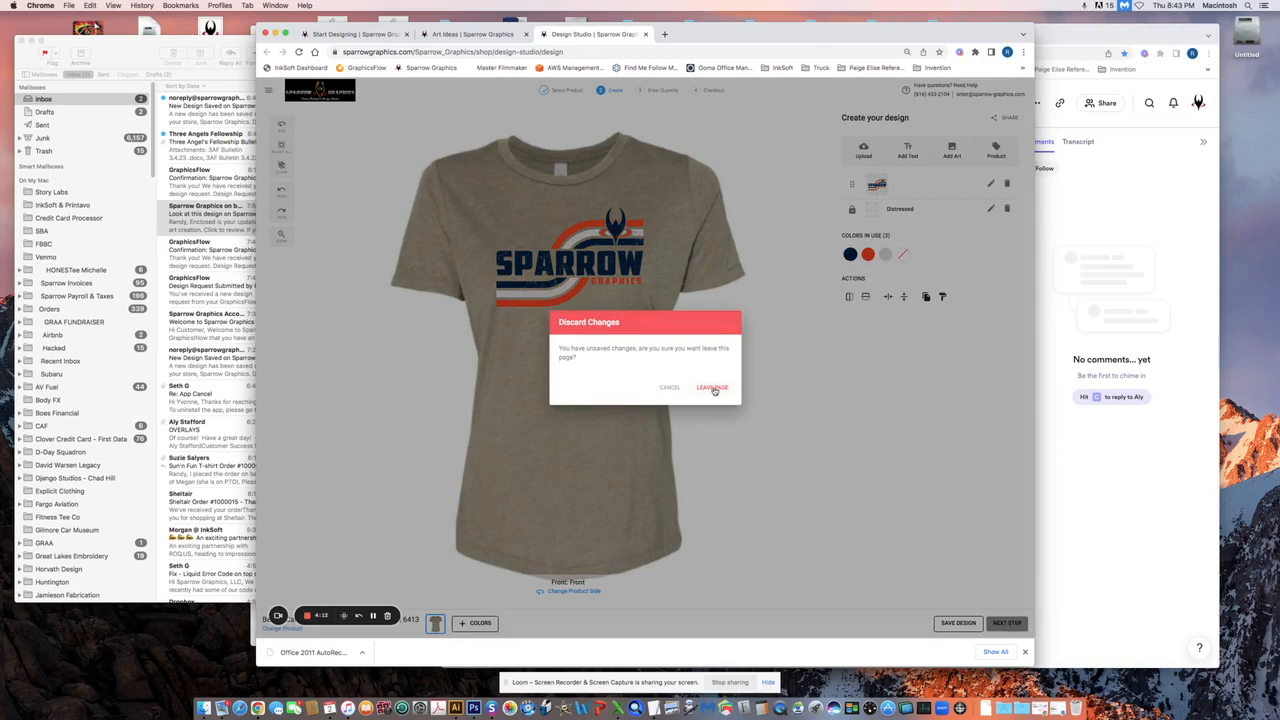
Discard unsaved changes and open sparrow wave from My Account > My Designs in the designer
click(713, 389)
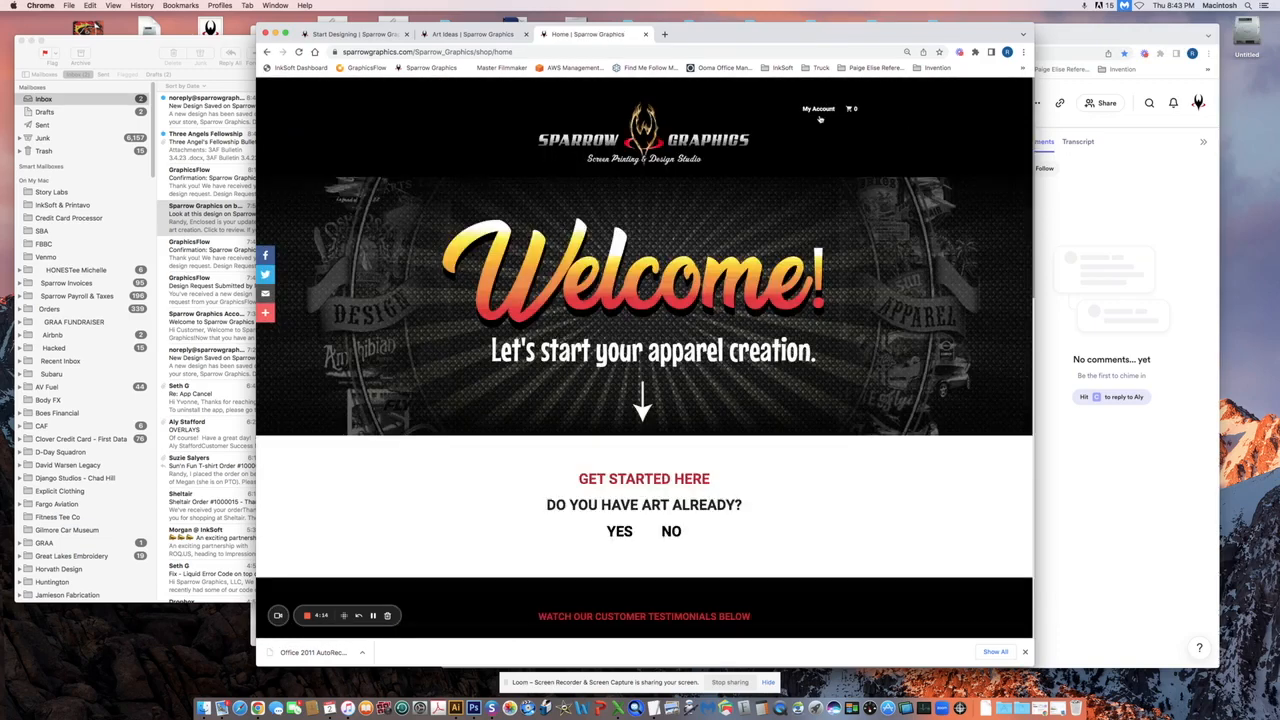
mouse_move(818, 109)
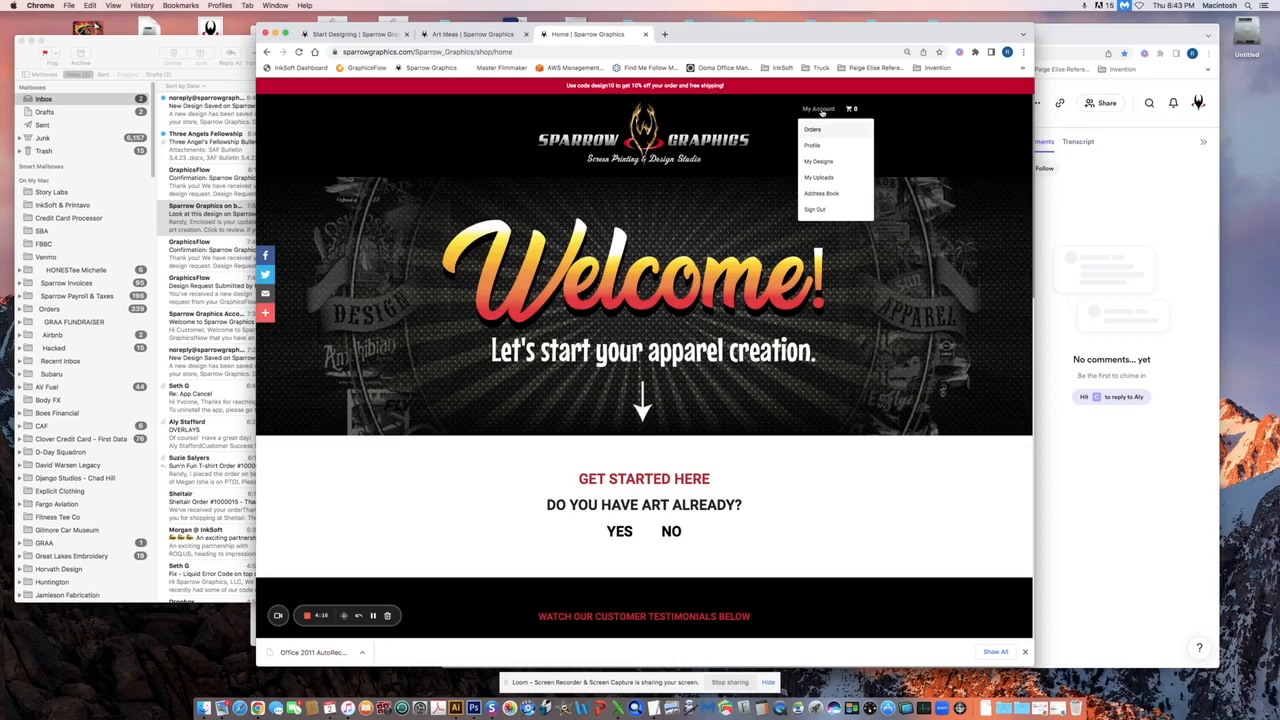
click(818, 162)
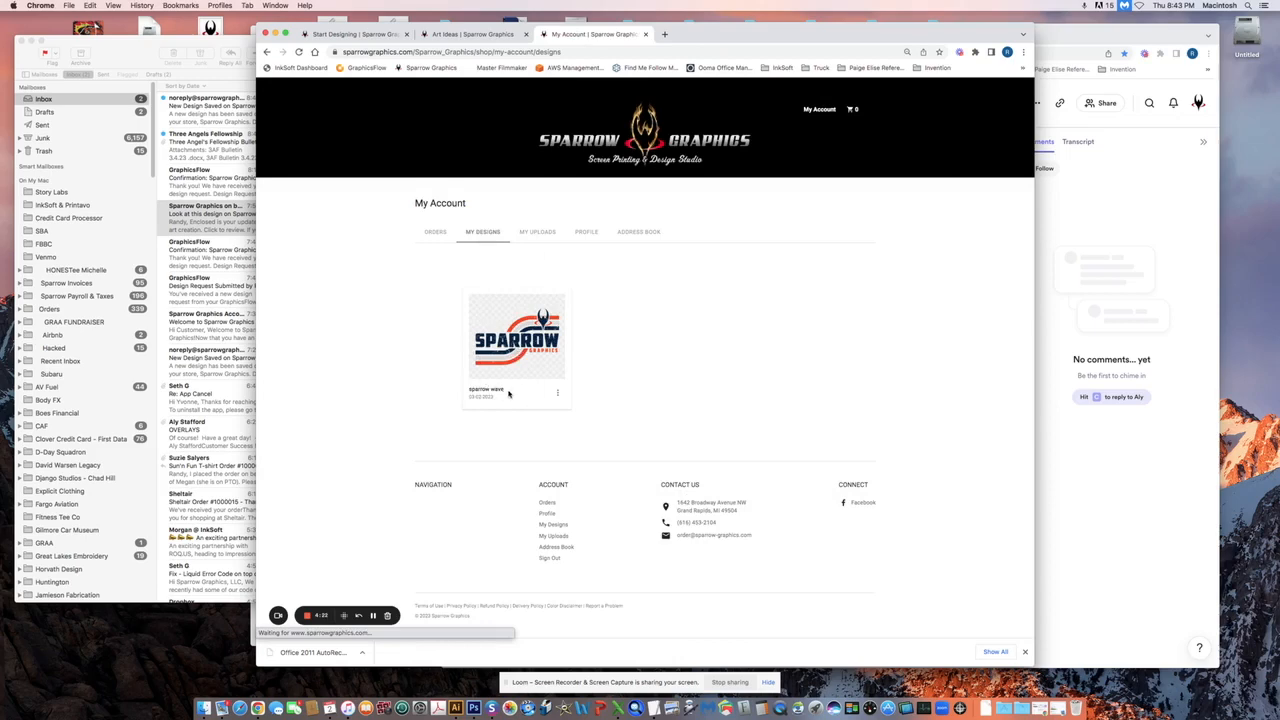
click(557, 394)
click(521, 427)
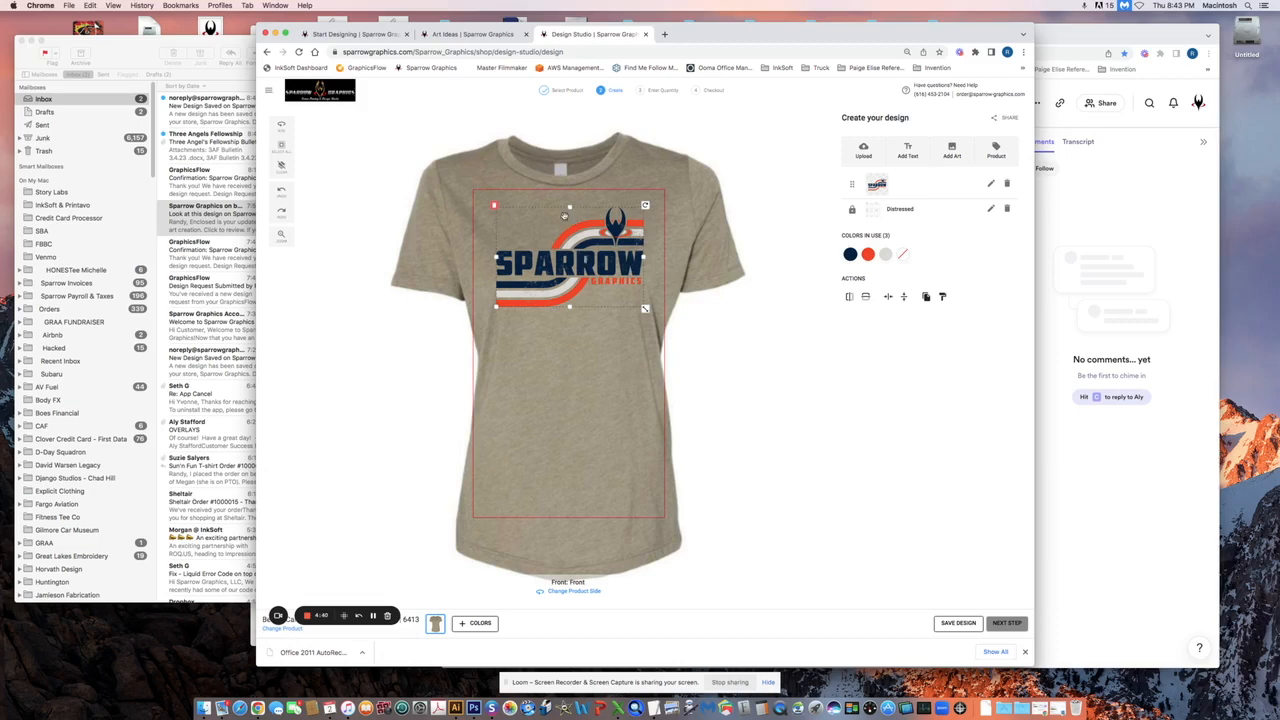
Get a $34.75 quote for one size S Olive Triblend tee, then return to the design editor
click(637, 347)
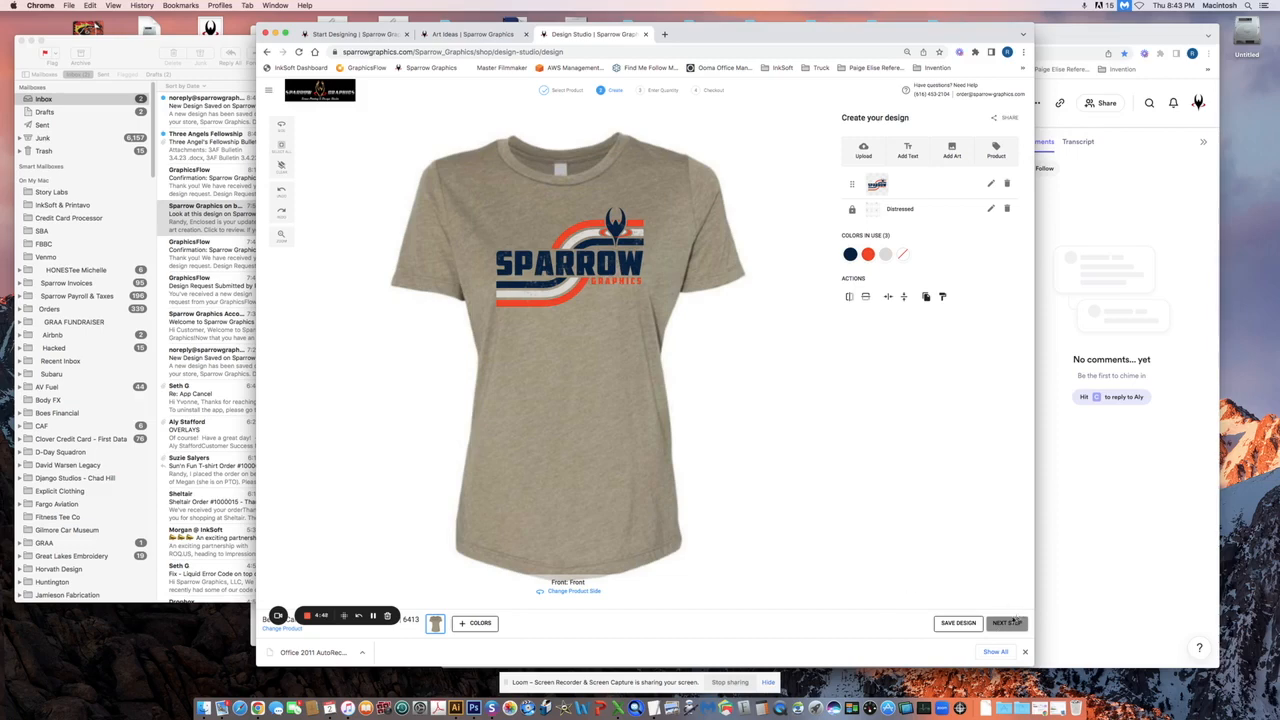
click(1008, 622)
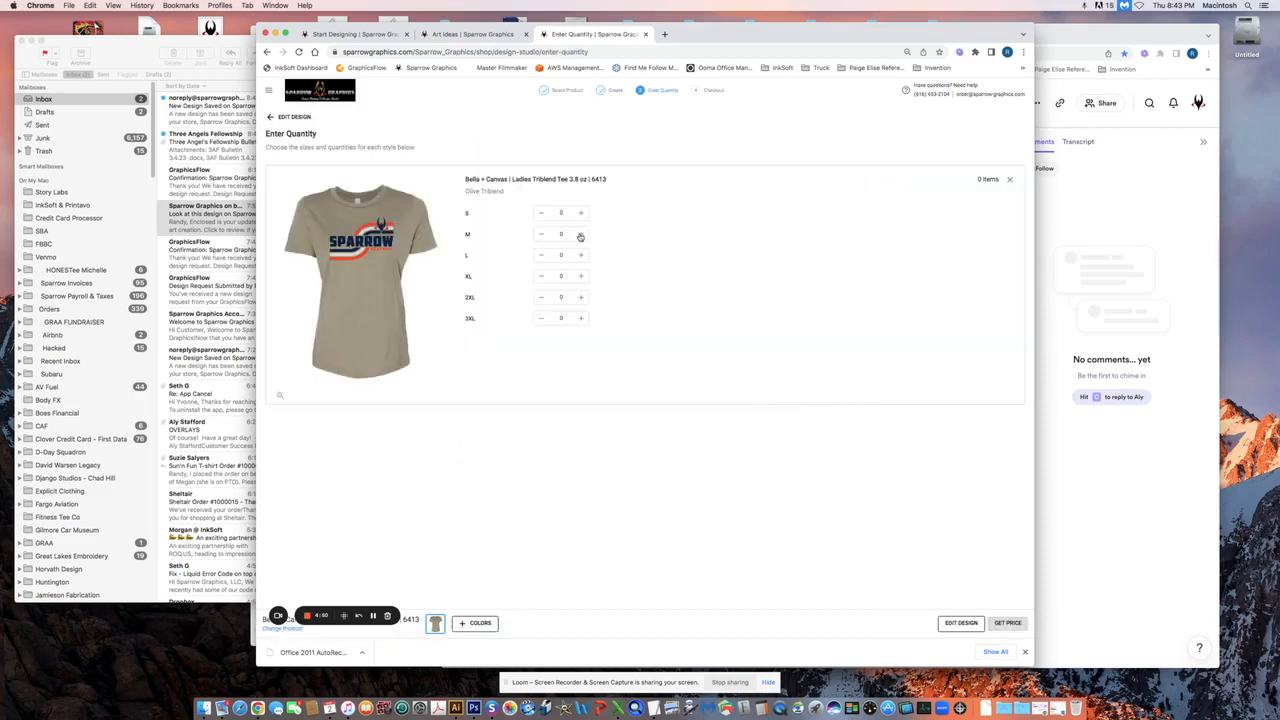
click(581, 213)
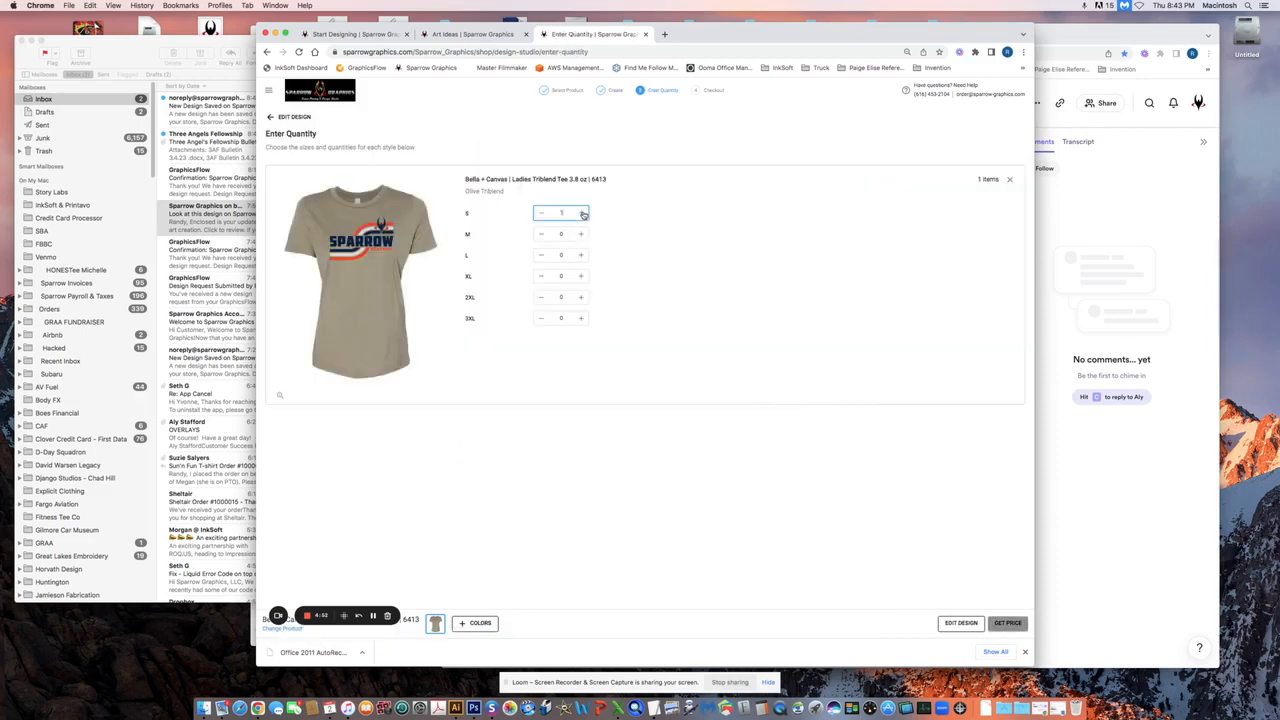
click(1006, 623)
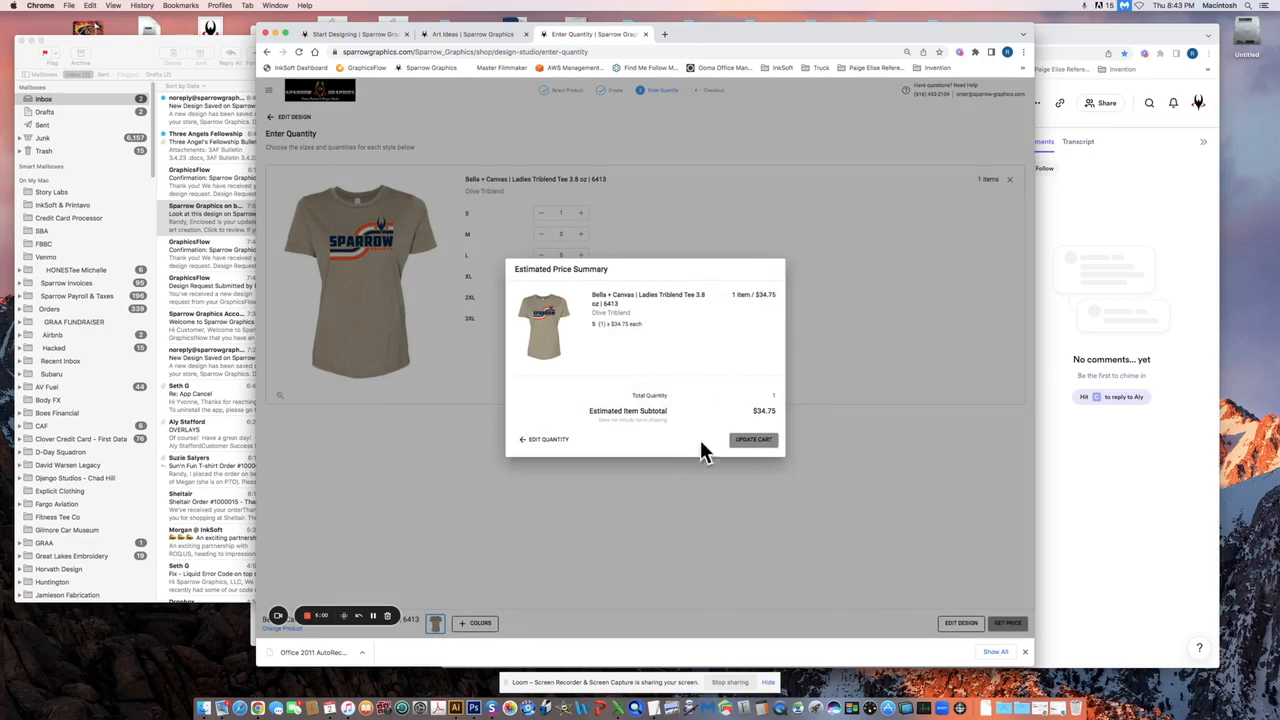
click(530, 439)
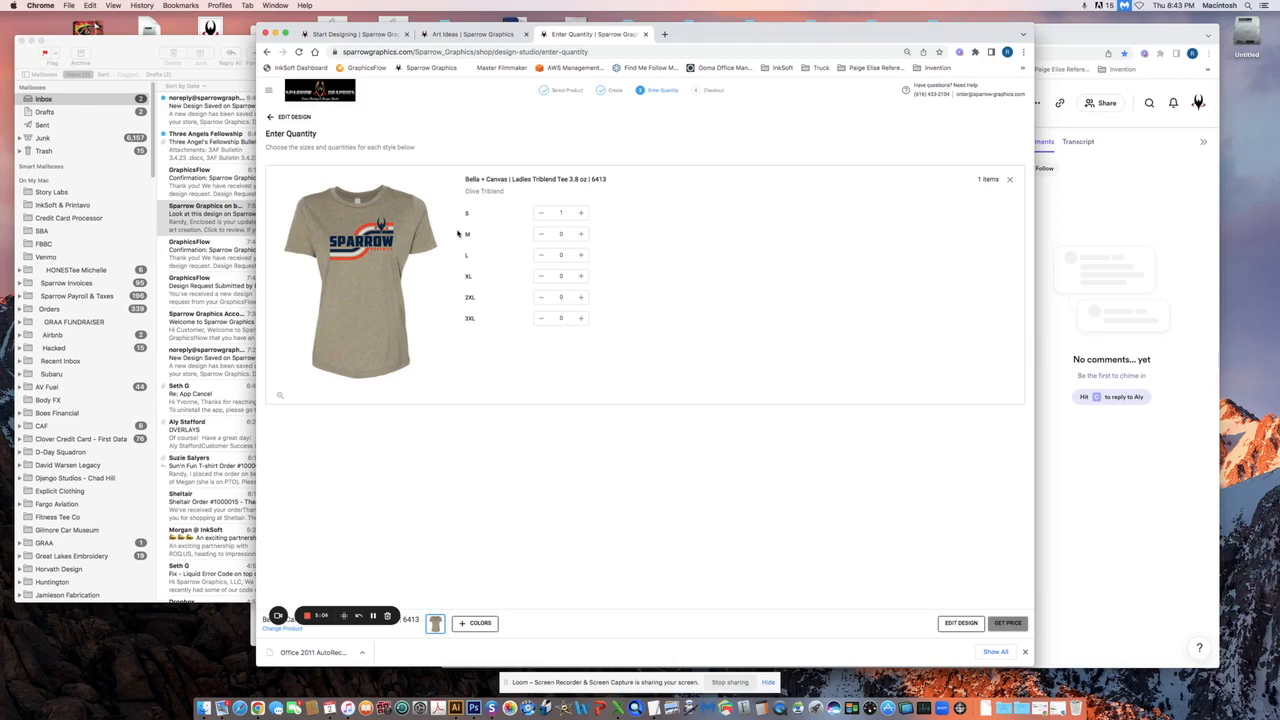
click(277, 120)
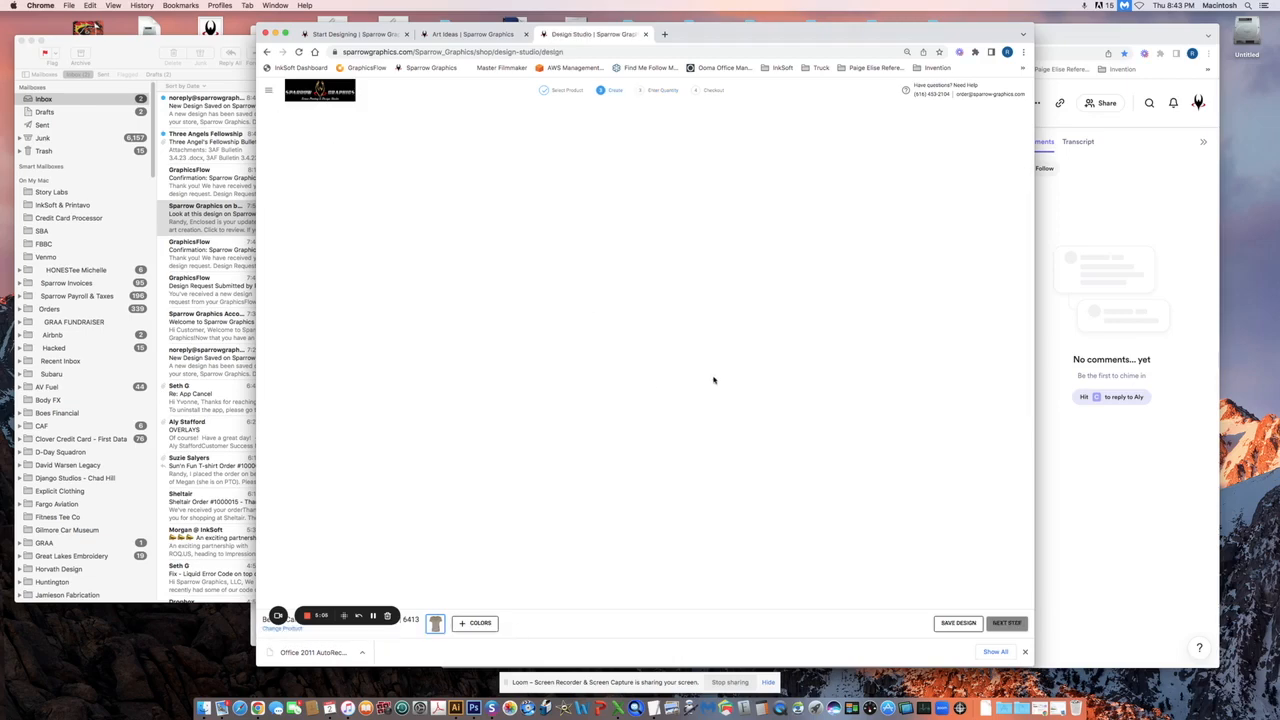